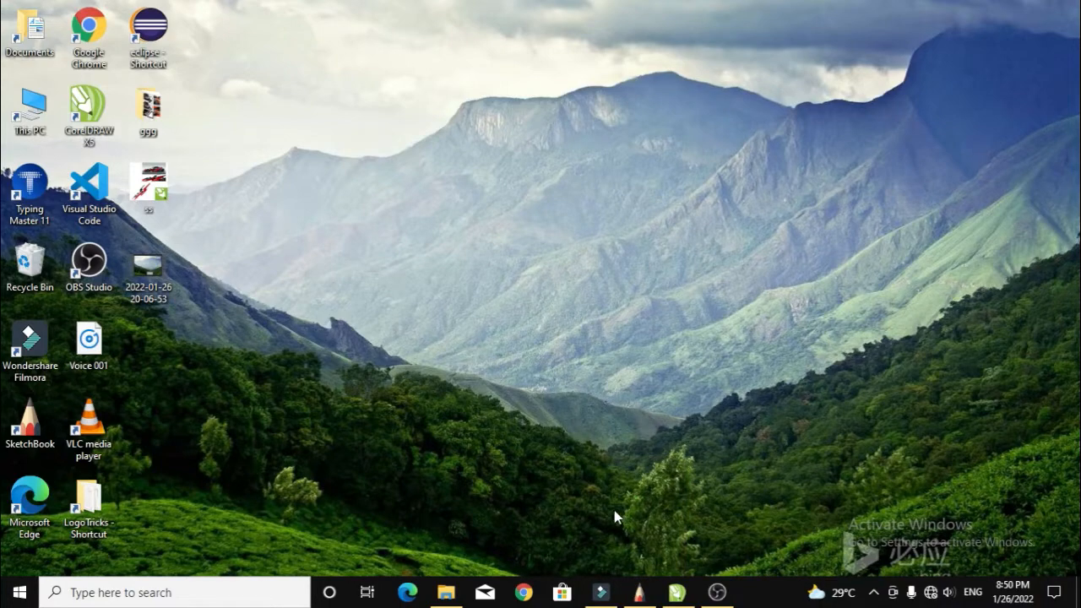
# Restore SketchBook and adjust the Predictive Stroke level slider, leaving it at 5.
pyautogui.click(639, 594)
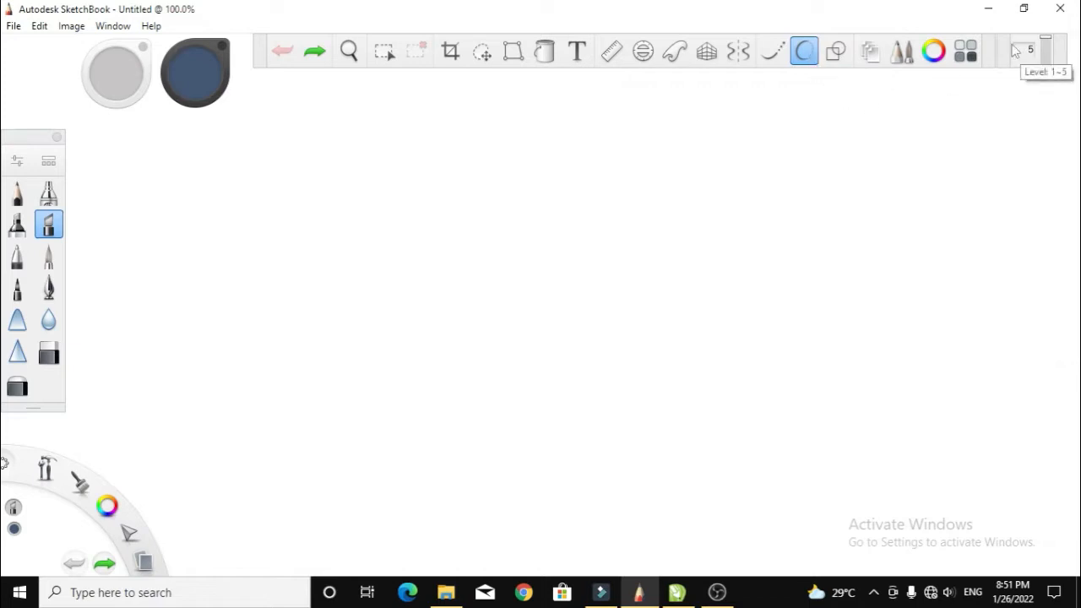
pyautogui.moveTo(1016, 51); pyautogui.dragTo(766, 176)
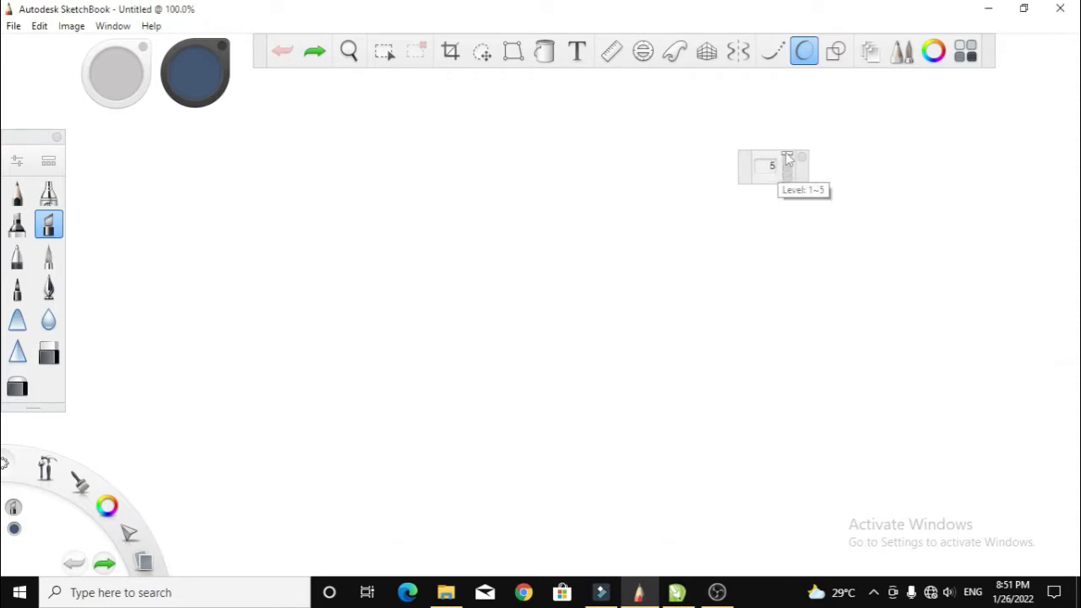
pyautogui.moveTo(787, 160); pyautogui.dragTo(1004, 48)
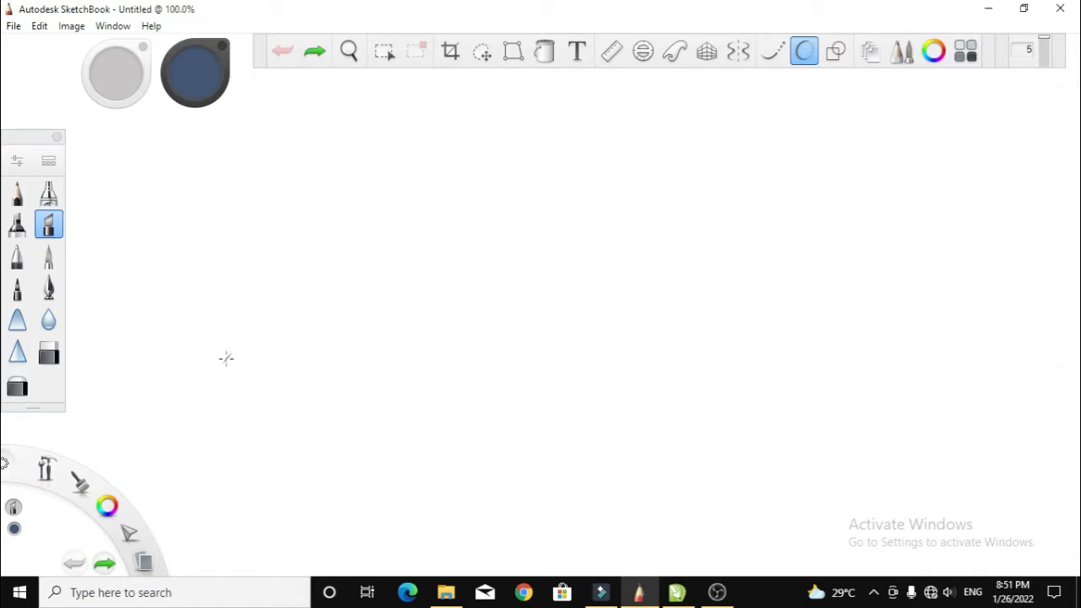
# Draw the four calligraphic letters of the Malayalam word in thick dark blue strokes.
pyautogui.moveTo(209, 363)
pyautogui.mouseDown()
pyautogui.moveTo(250, 326)
pyautogui.moveTo(249, 249)
pyautogui.moveTo(277, 229)
pyautogui.moveTo(313, 244)
pyautogui.moveTo(324, 273)
pyautogui.moveTo(315, 316)
pyautogui.moveTo(295, 328)
pyautogui.moveTo(277, 306)
pyautogui.moveTo(275, 262)
pyautogui.moveTo(304, 222)
pyautogui.moveTo(349, 210)
pyautogui.moveTo(377, 239)
pyautogui.moveTo(376, 290)
pyautogui.moveTo(314, 363)
pyautogui.mouseUp()
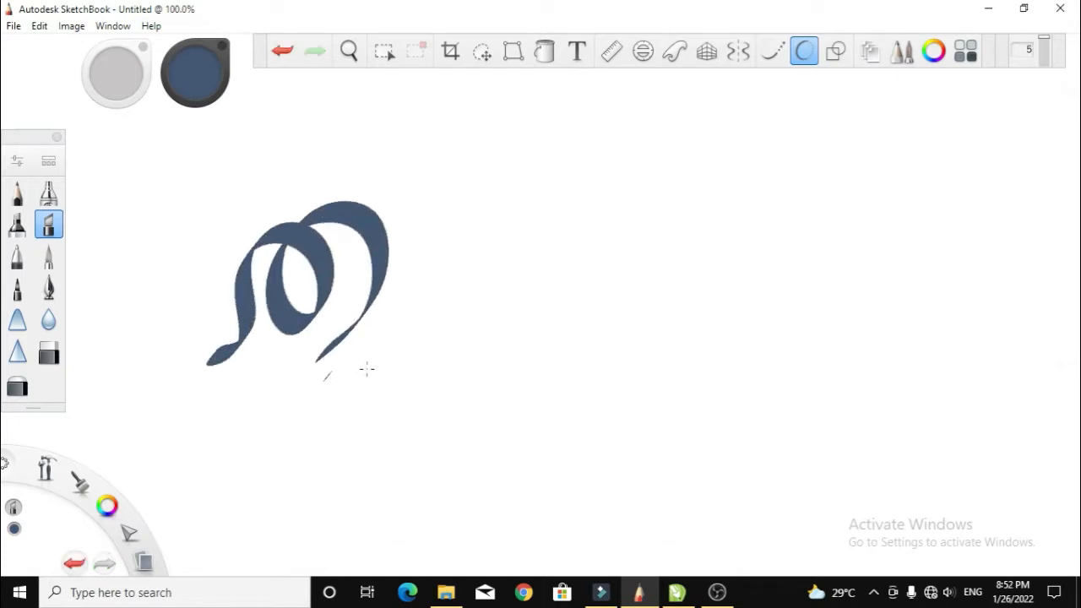
pyautogui.moveTo(399, 261)
pyautogui.mouseDown()
pyautogui.moveTo(435, 271)
pyautogui.moveTo(438, 302)
pyautogui.moveTo(422, 320)
pyautogui.moveTo(353, 337)
pyautogui.mouseUp()
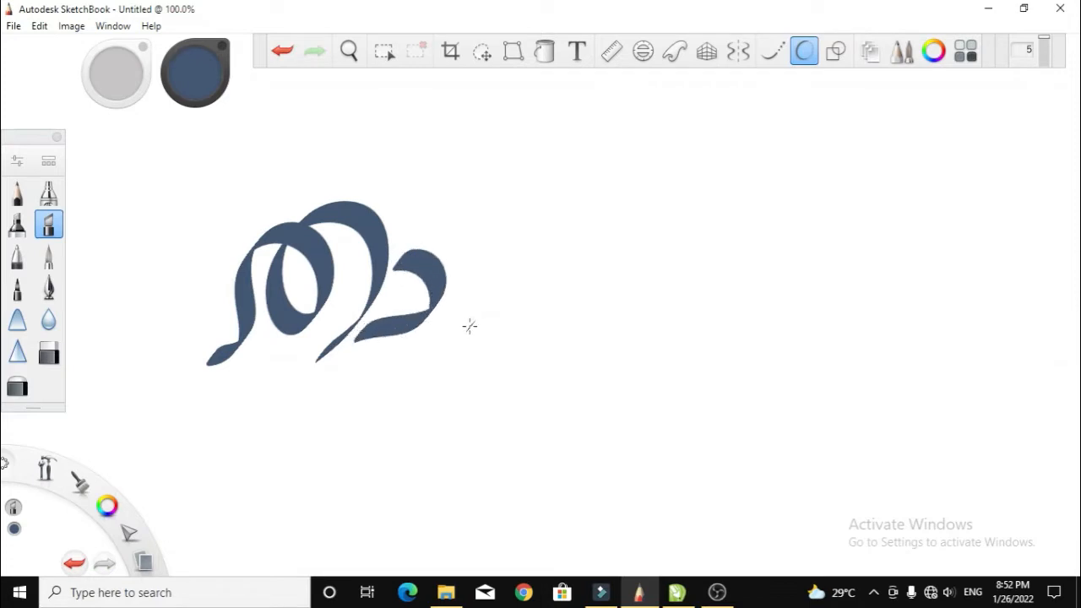
pyautogui.moveTo(470, 326)
pyautogui.mouseDown()
pyautogui.moveTo(460, 284)
pyautogui.moveTo(473, 245)
pyautogui.moveTo(495, 233)
pyautogui.moveTo(506, 280)
pyautogui.moveTo(483, 334)
pyautogui.moveTo(524, 333)
pyautogui.moveTo(511, 287)
pyautogui.mouseUp()
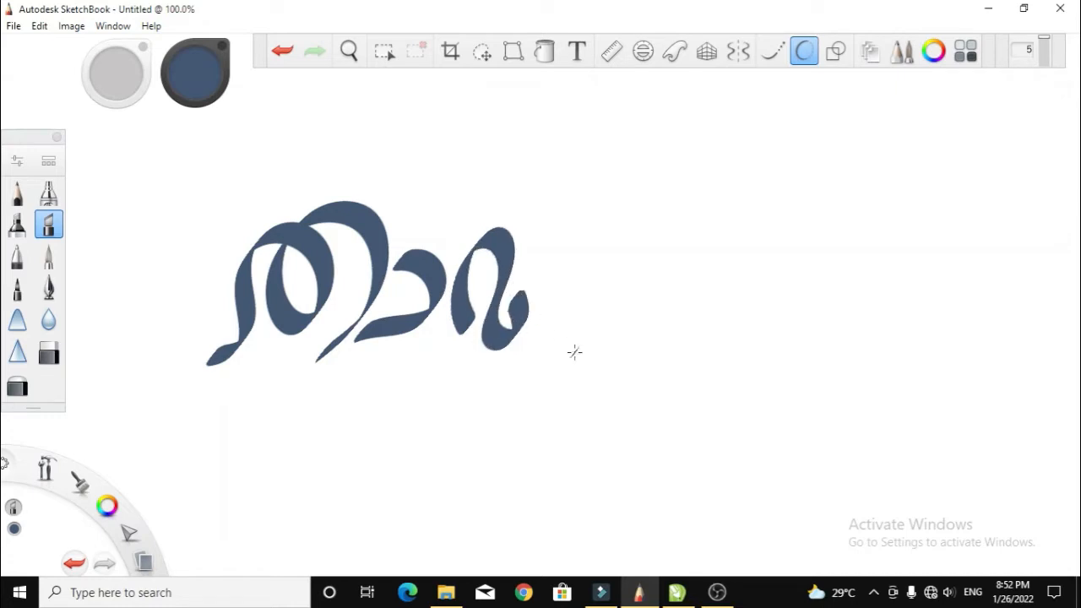
pyautogui.moveTo(557, 335)
pyautogui.mouseDown()
pyautogui.moveTo(543, 264)
pyautogui.moveTo(550, 239)
pyautogui.moveTo(578, 226)
pyautogui.moveTo(622, 245)
pyautogui.moveTo(635, 306)
pyautogui.moveTo(619, 340)
pyautogui.moveTo(583, 326)
pyautogui.moveTo(604, 257)
pyautogui.mouseUp()
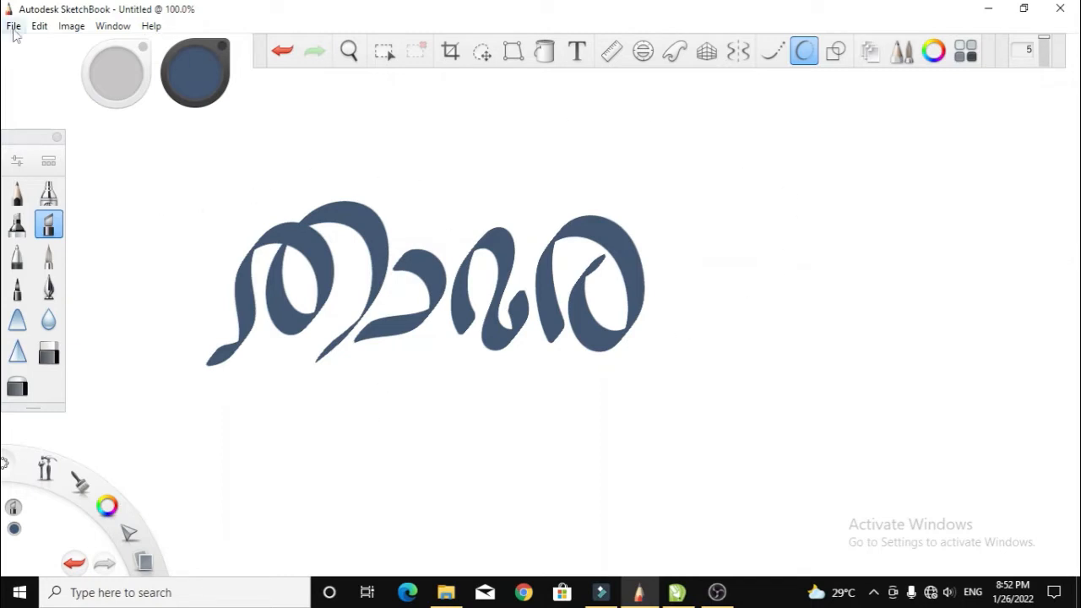
# Use Save a Copy As to store the lettering as JPEG '123' on the Desktop at quality 100 (Best).
pyautogui.click(14, 26)
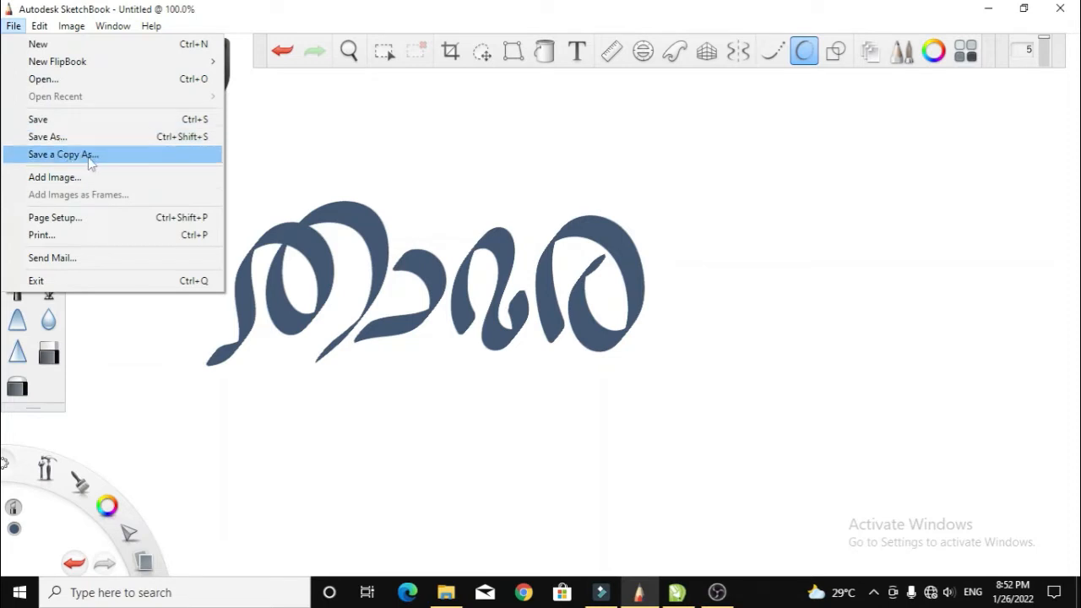
pyautogui.click(90, 160)
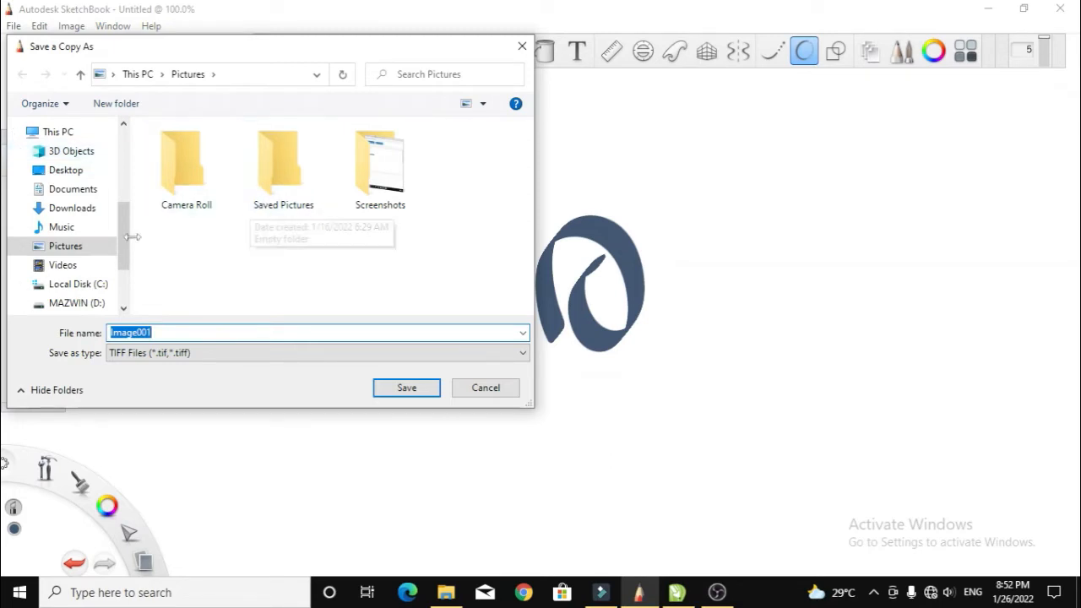
pyautogui.click(523, 355)
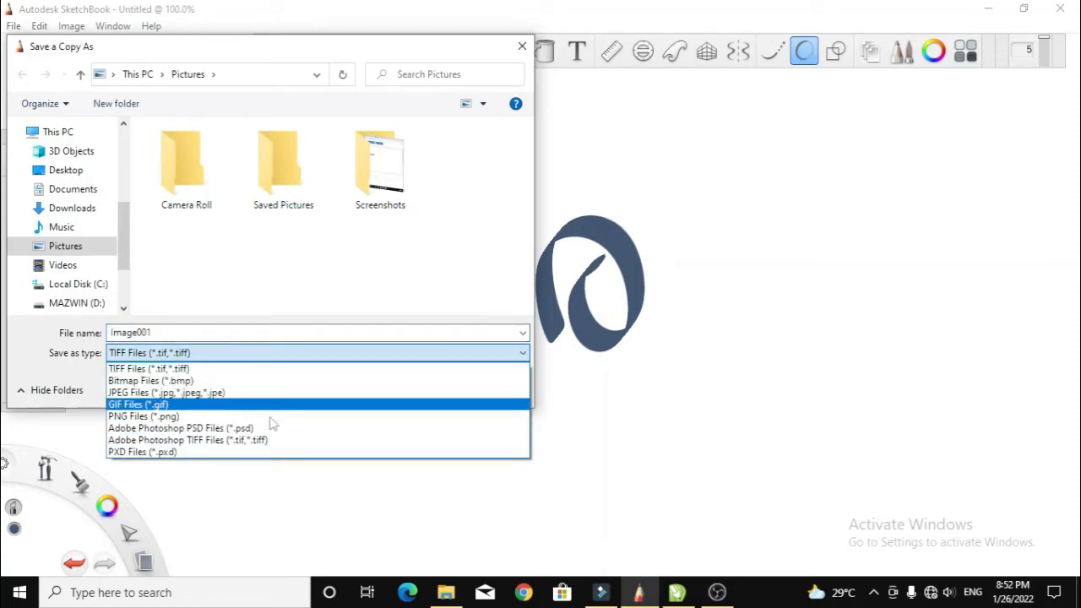
pyautogui.click(160, 393)
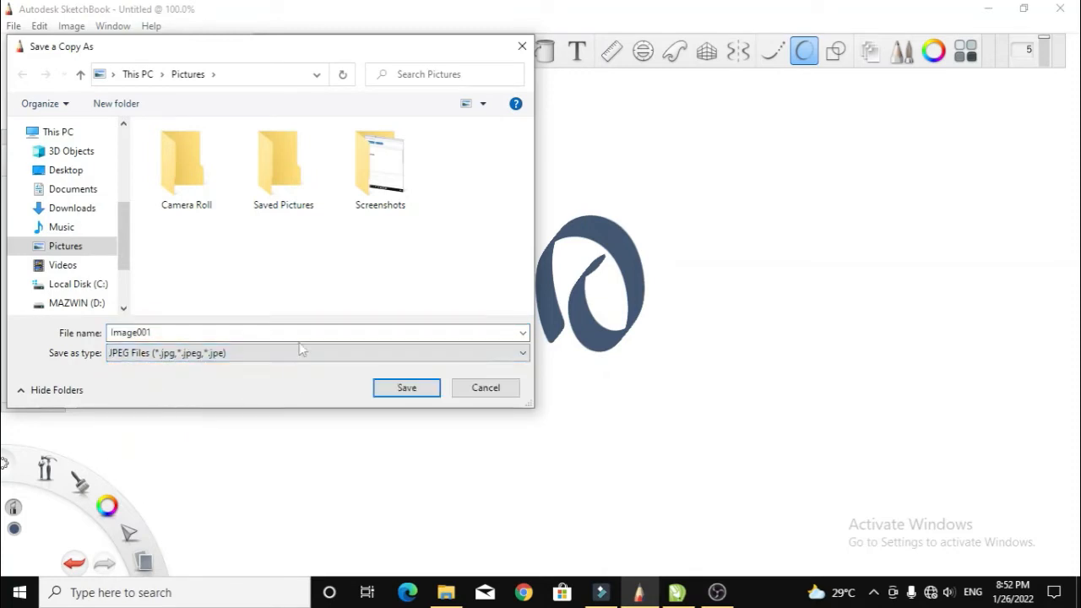
pyautogui.doubleClick(153, 332)
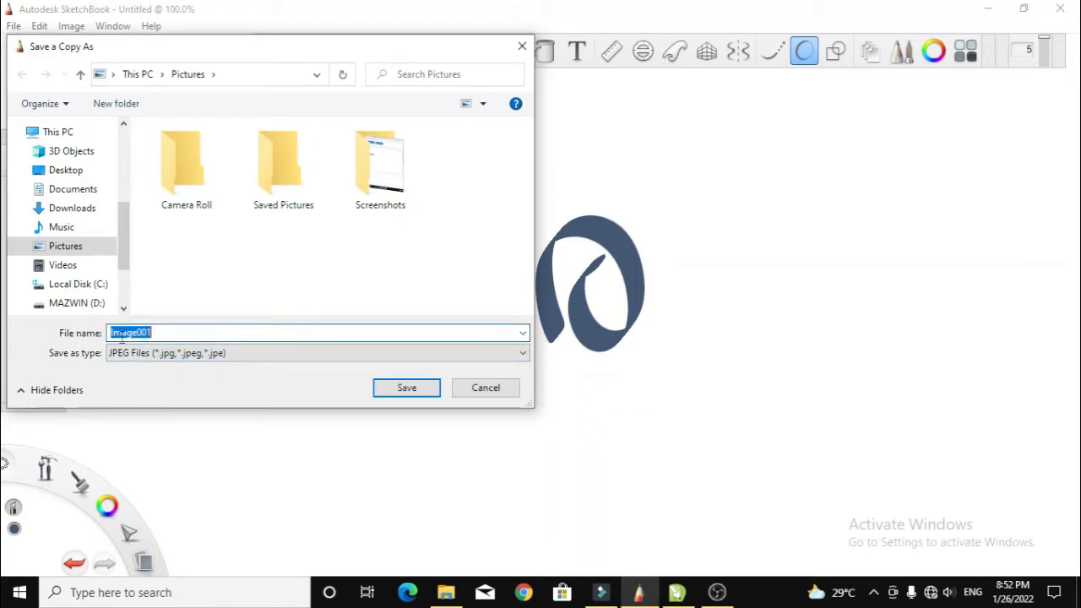
pyautogui.write('123')
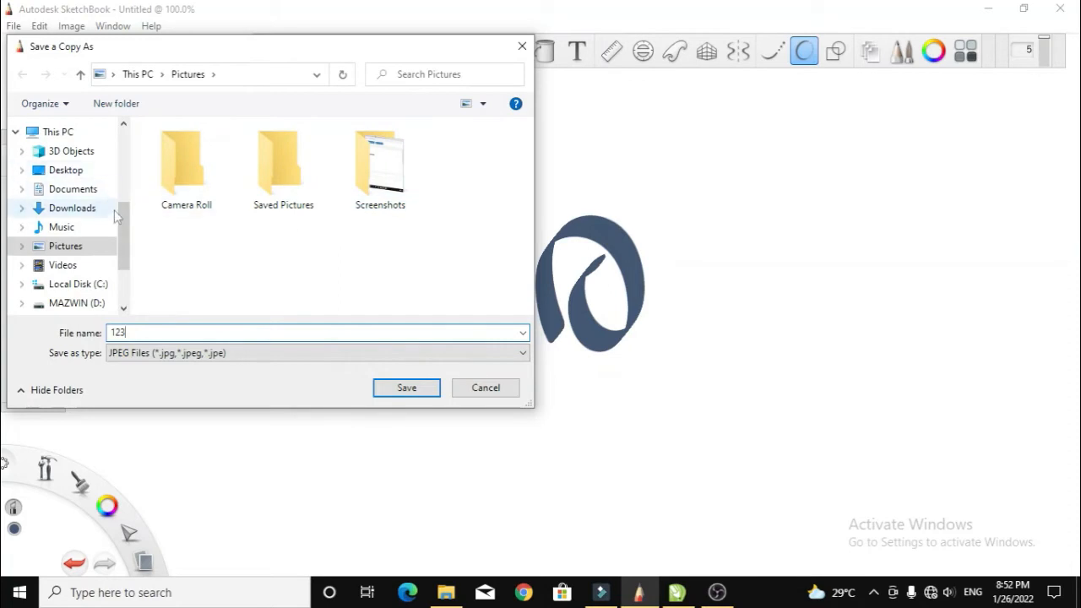
pyautogui.click(75, 172)
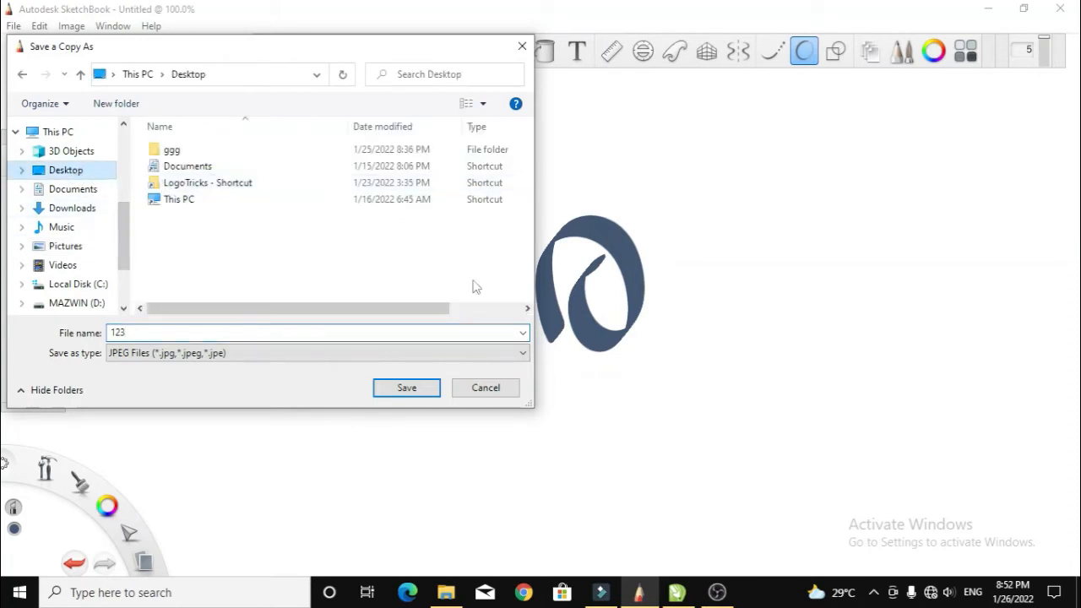
pyautogui.click(406, 390)
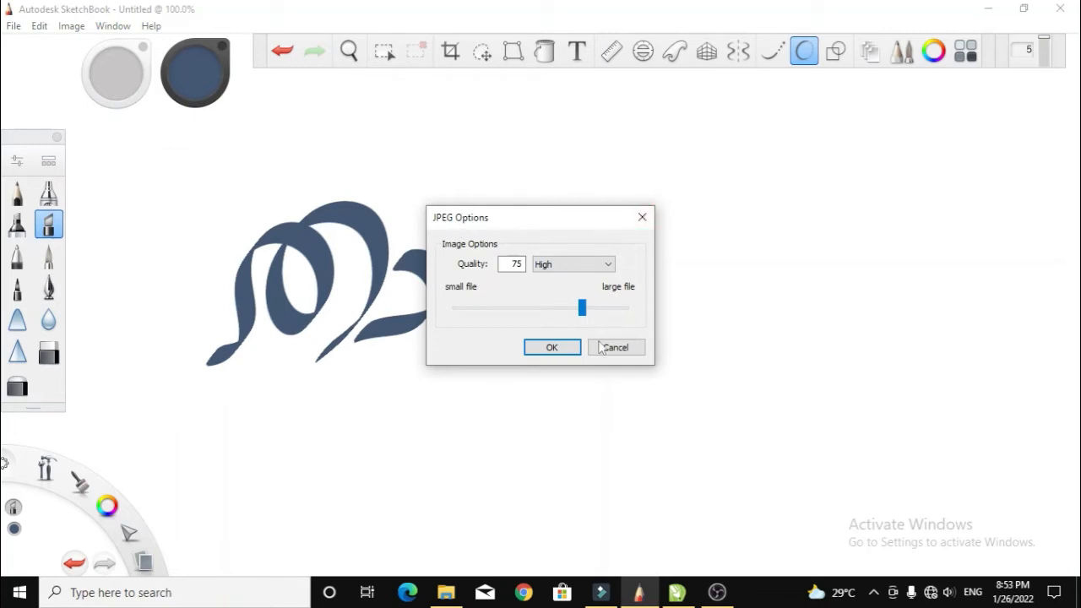
pyautogui.moveTo(582, 309); pyautogui.dragTo(667, 317)
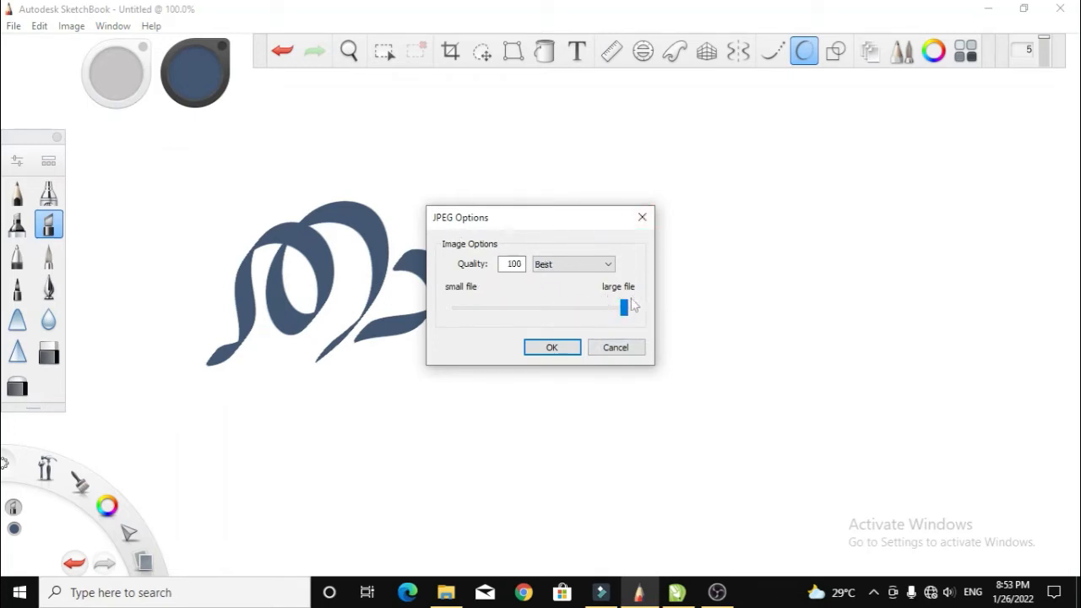
pyautogui.click(550, 348)
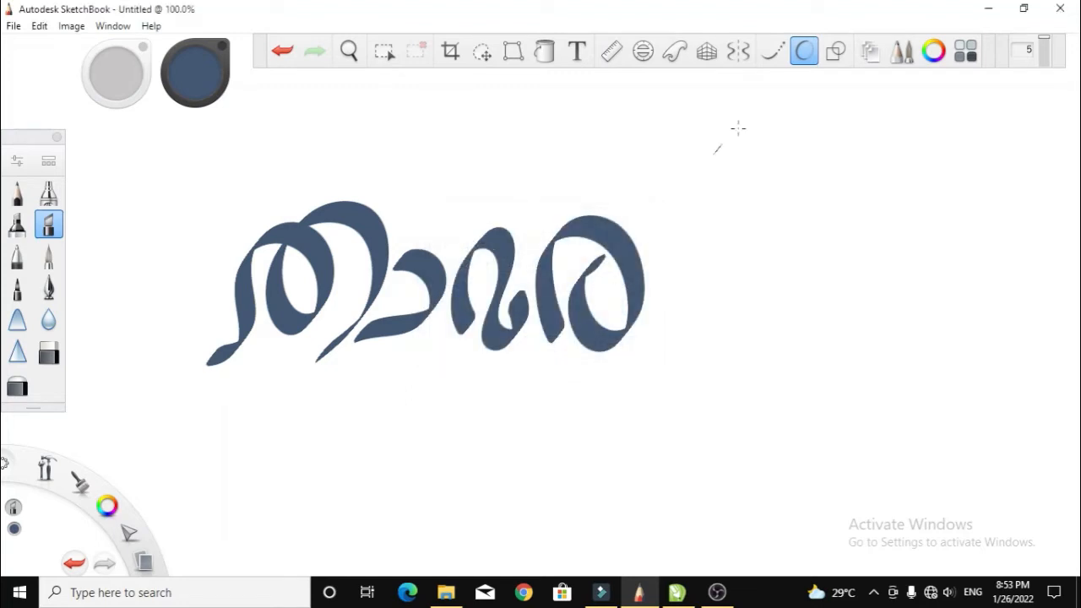
# Open 123.jpg from the desktop in Photos to check it, then close it and switch to CorelDRAW X5.
pyautogui.click(986, 8)
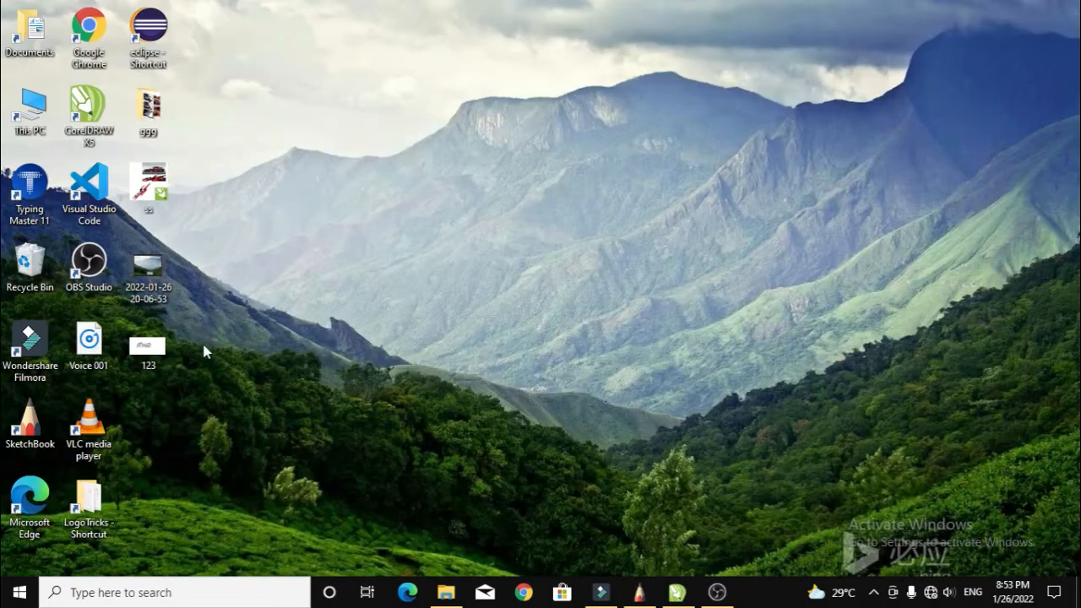
pyautogui.doubleClick(160, 350)
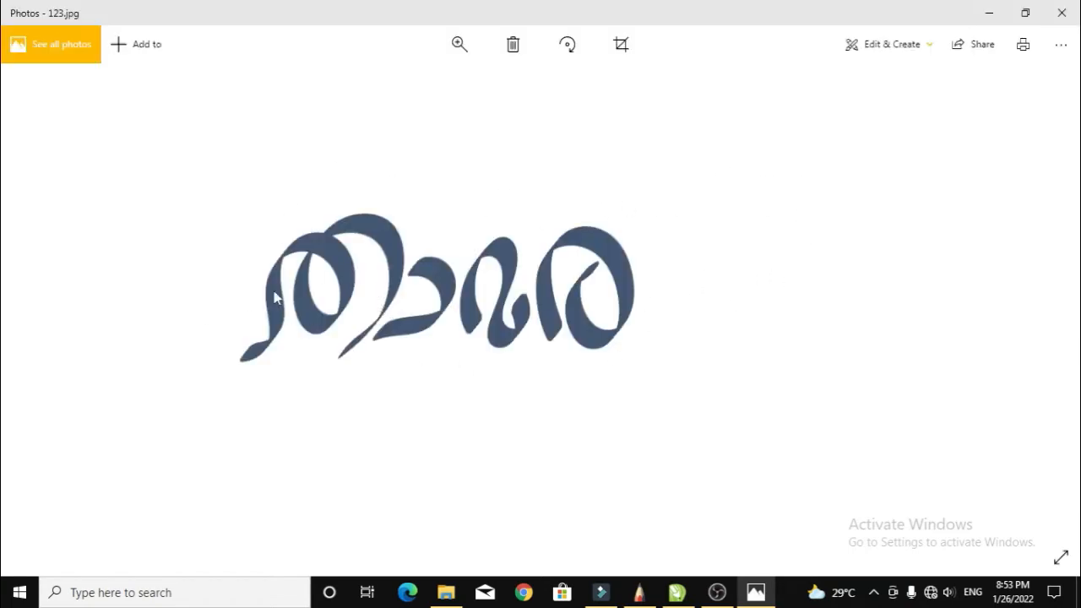
pyautogui.click(1062, 14)
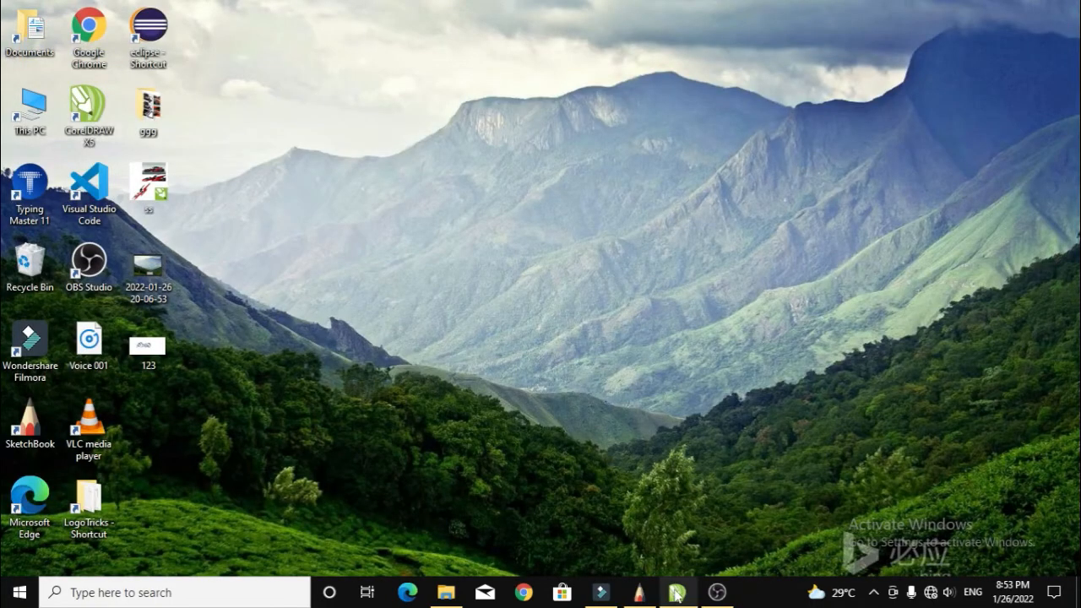
pyautogui.click(676, 593)
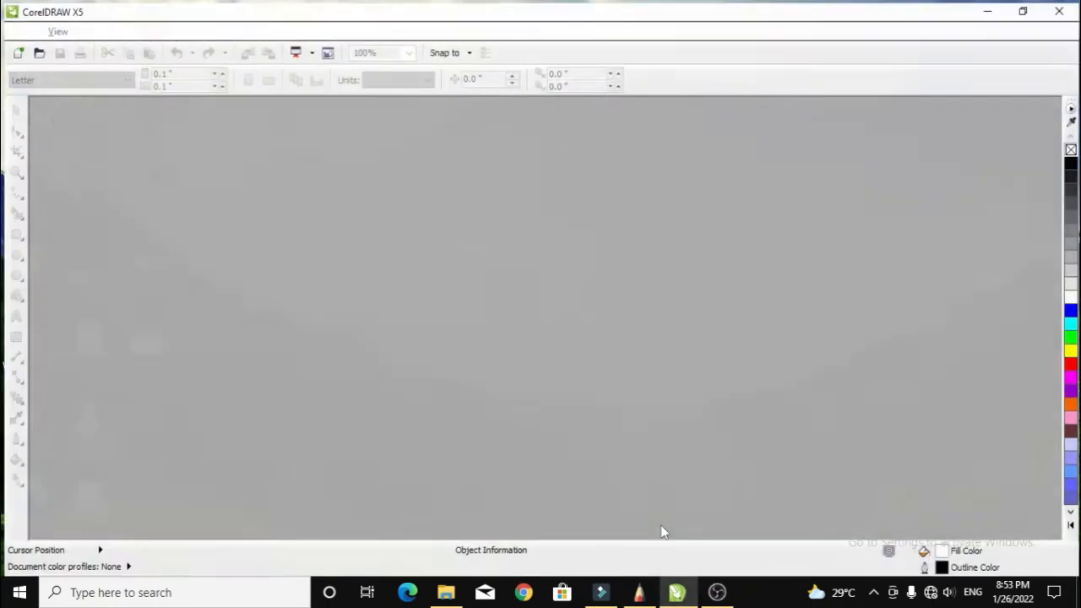
# Drag 123.jpg from the desktop onto the A4 page as a bitmap, maximize the window and nudge the image.
pyautogui.click(1024, 8)
pyautogui.click(151, 351)
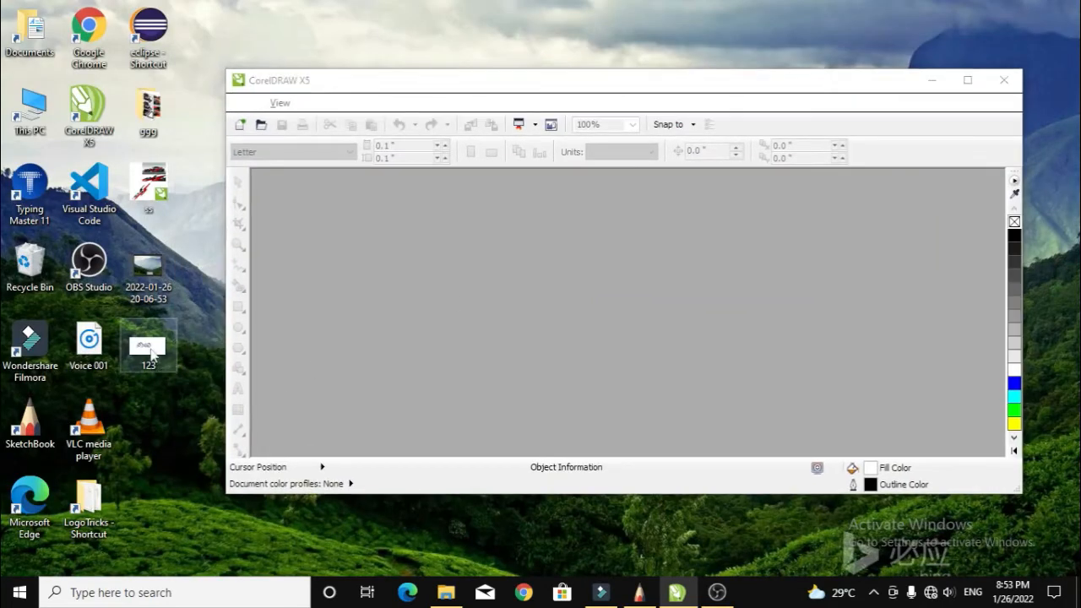
pyautogui.moveTo(151, 353); pyautogui.dragTo(514, 323)
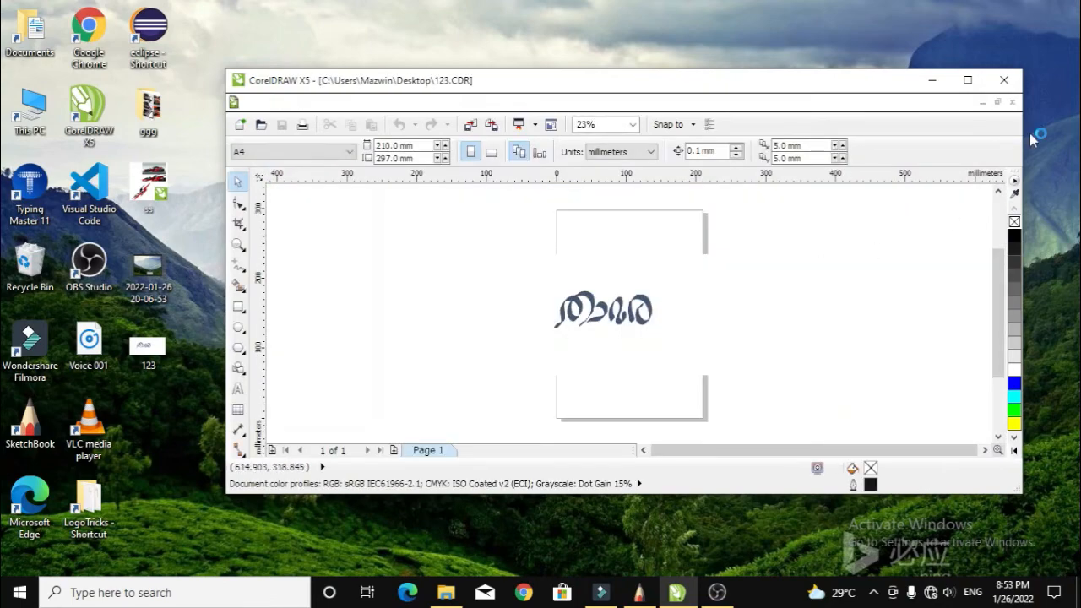
pyautogui.click(968, 79)
pyautogui.scroll(5, 530, 330)
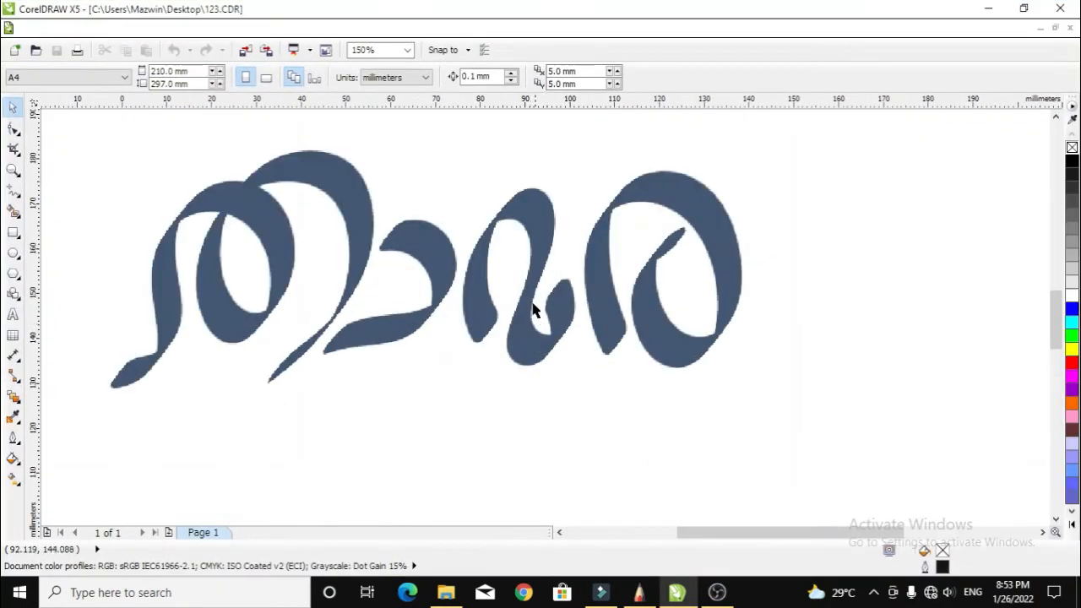
pyautogui.moveTo(362, 224); pyautogui.dragTo(372, 277)
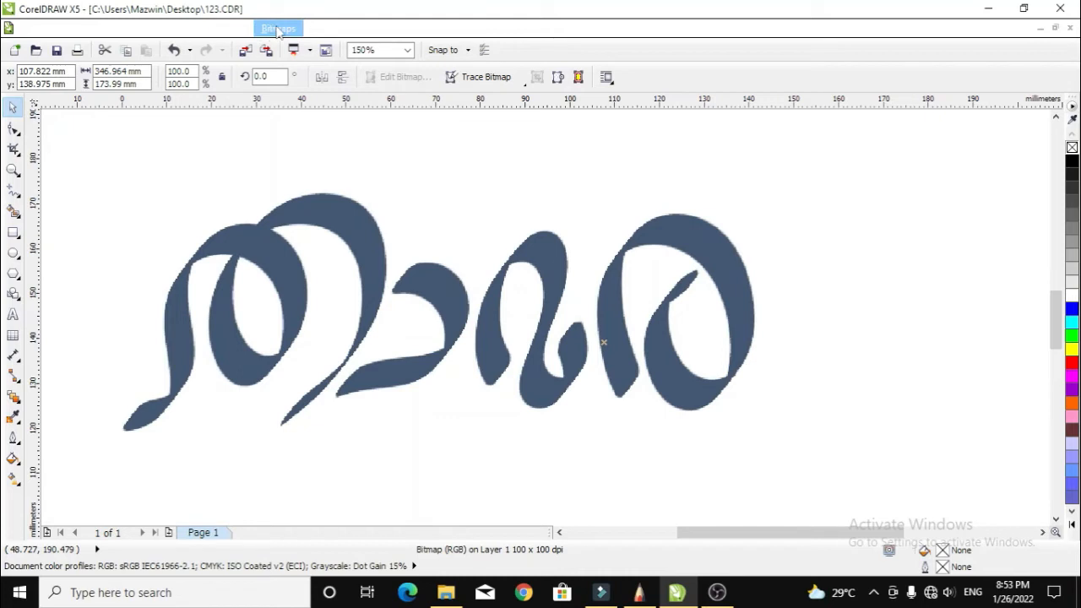
# Quick Trace the calligraphy bitmap into vector shapes.
pyautogui.click(277, 30)
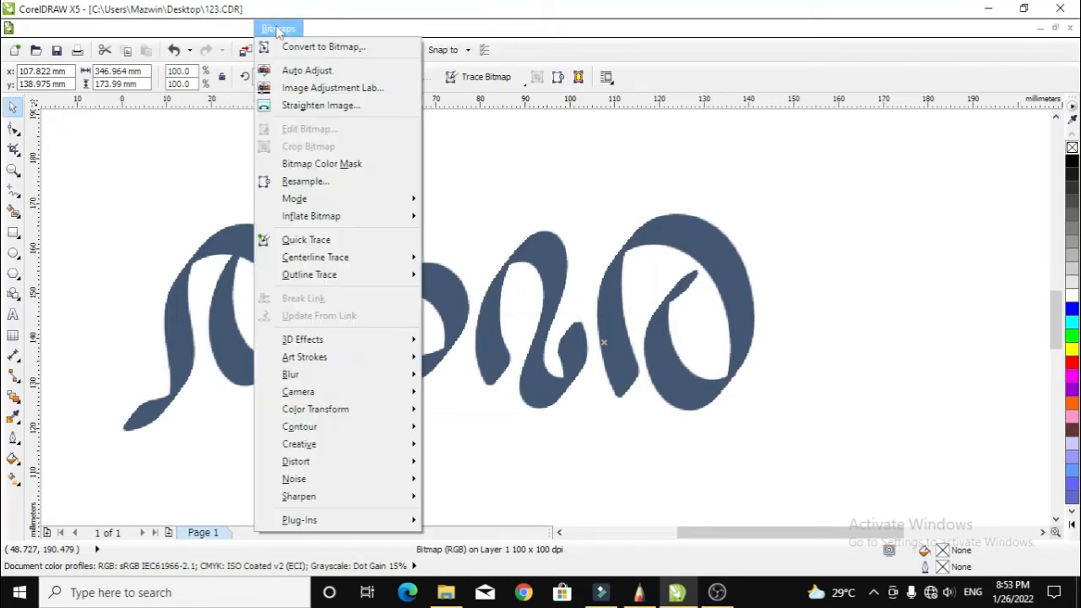
pyautogui.click(313, 243)
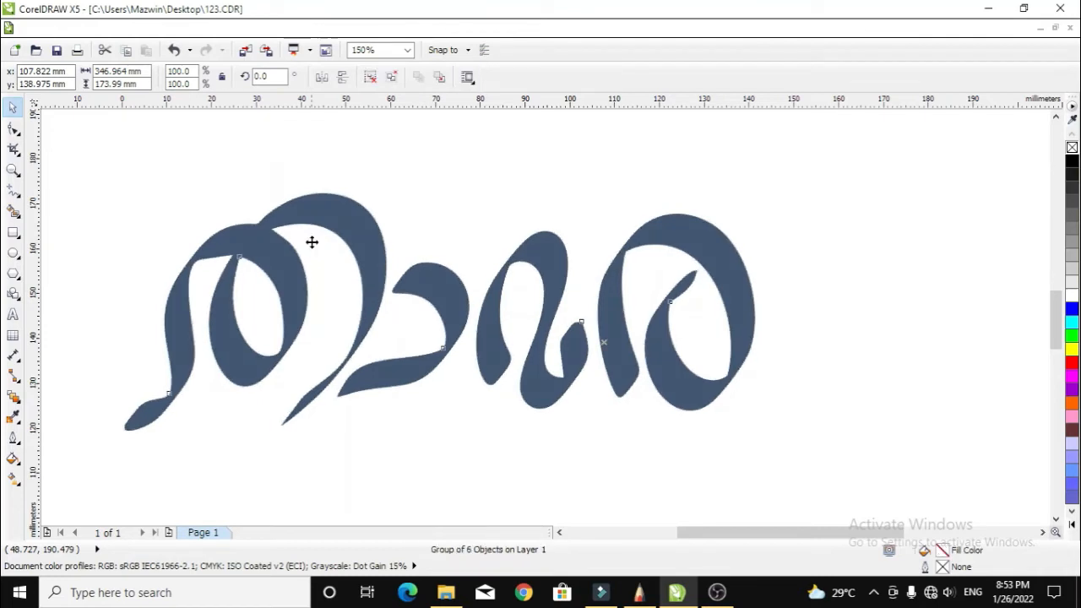
pyautogui.scroll(-2, 566, 296)
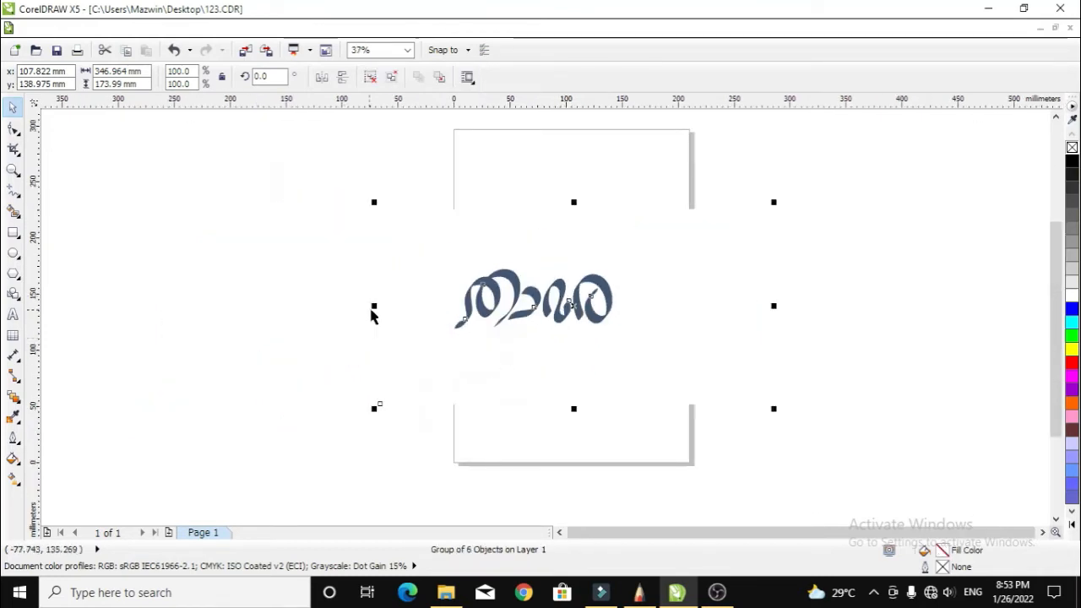
pyautogui.scroll(2, 309, 330)
# Move the traced 6-object group off-page to the left of the original bitmap.
pyautogui.click(201, 240)
pyautogui.scroll(-1, 711, 317)
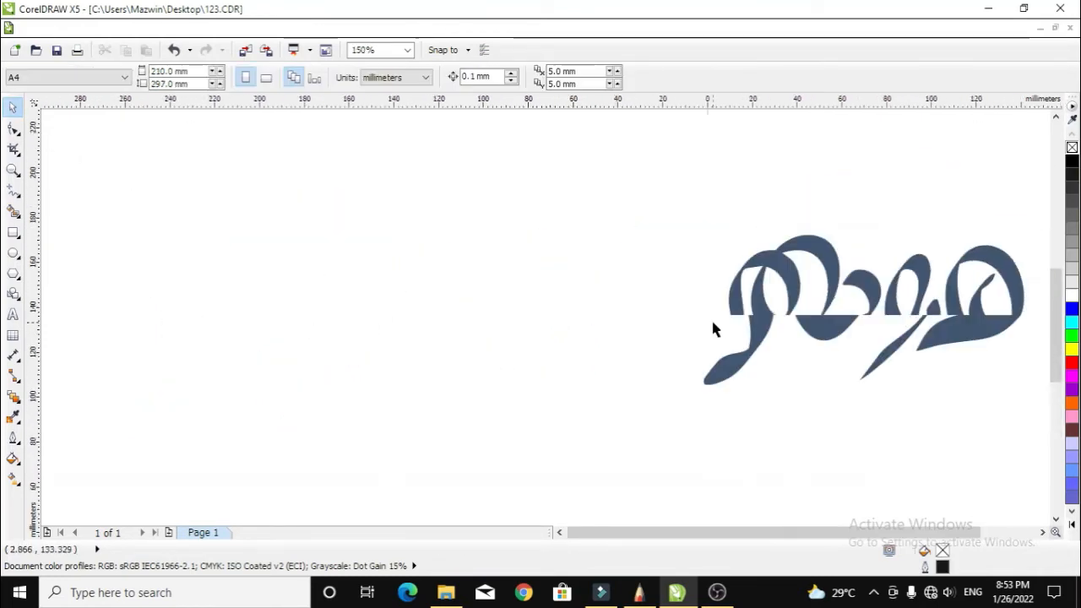
pyautogui.click(830, 281)
pyautogui.scroll(-2, 661, 345)
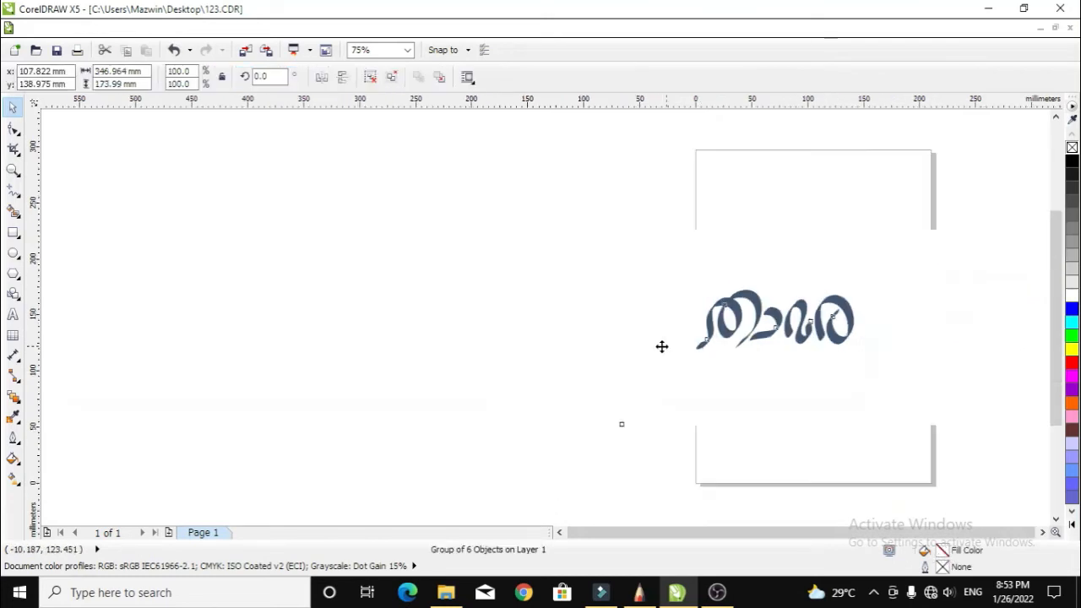
pyautogui.moveTo(734, 334); pyautogui.dragTo(457, 314)
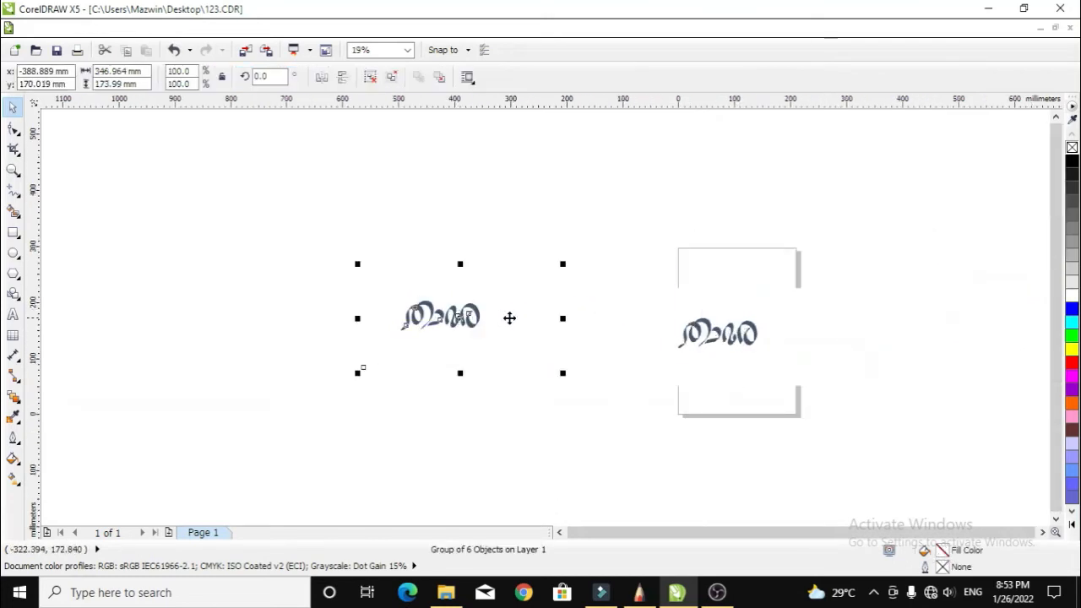
pyautogui.scroll(3, 715, 337)
pyautogui.scroll(-3, 716, 337)
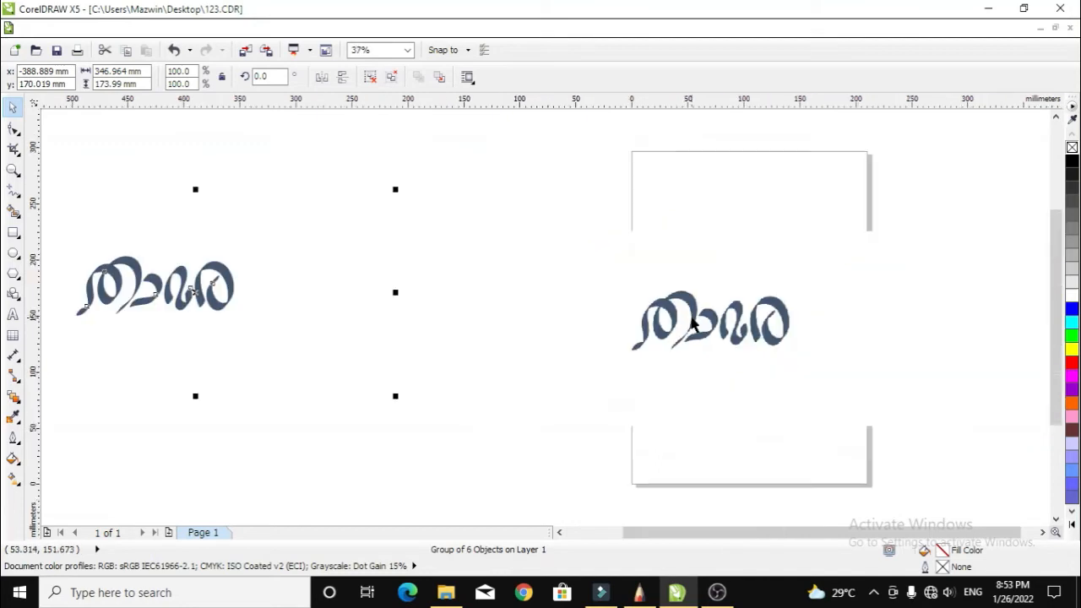
pyautogui.scroll(3, 161, 285)
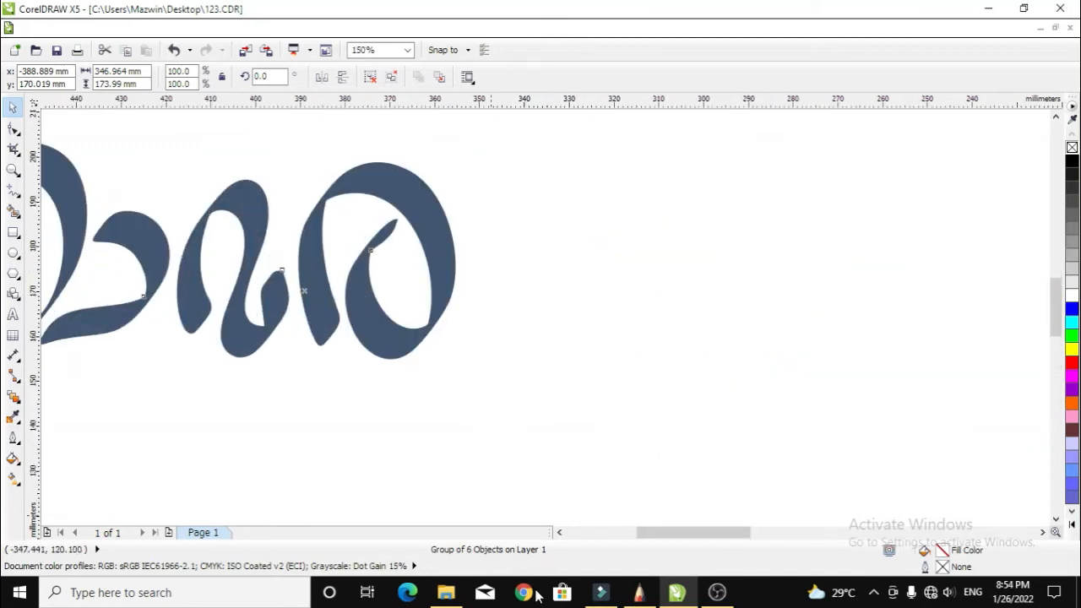
# Ungroup the traced word into separate curves.
pyautogui.click(559, 531)
pyautogui.scroll(-1, 530, 439)
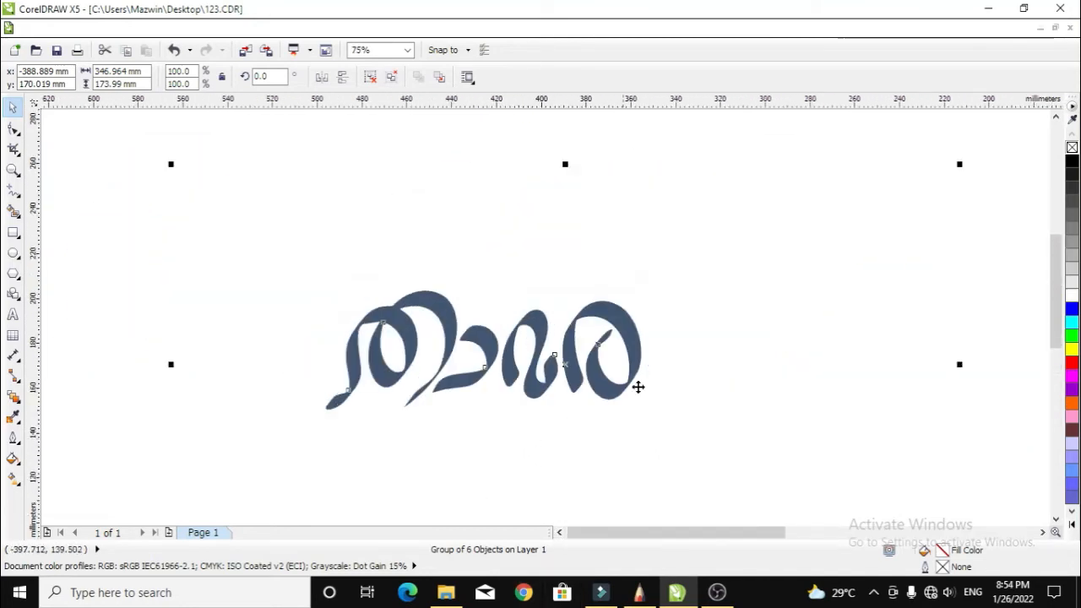
pyautogui.click(371, 77)
pyautogui.click(118, 140)
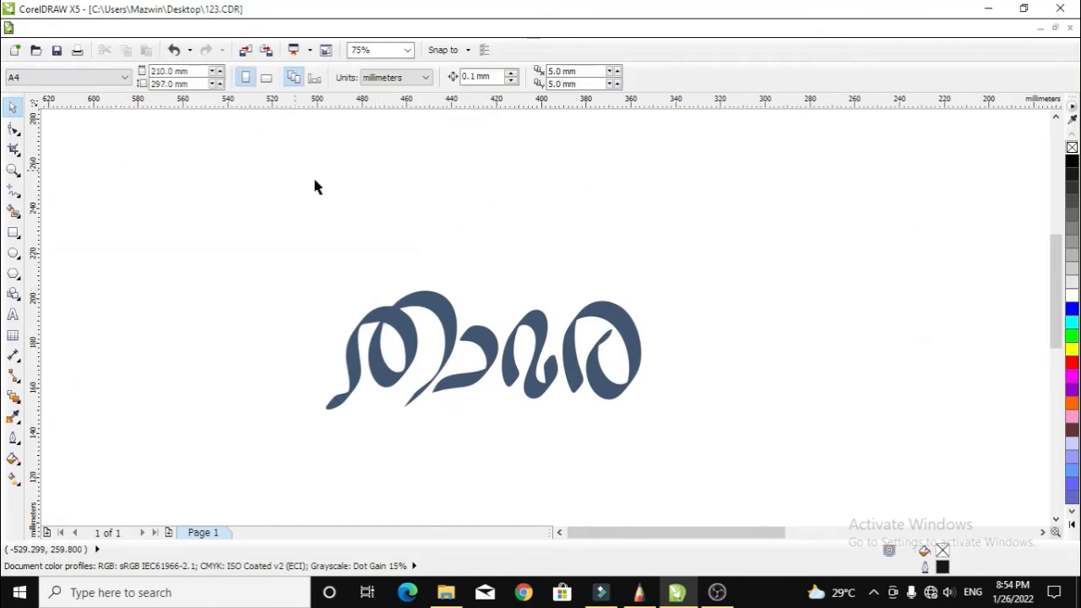
# Delete the white background shape and marquee-select the five remaining letter shapes.
pyautogui.click(477, 243)
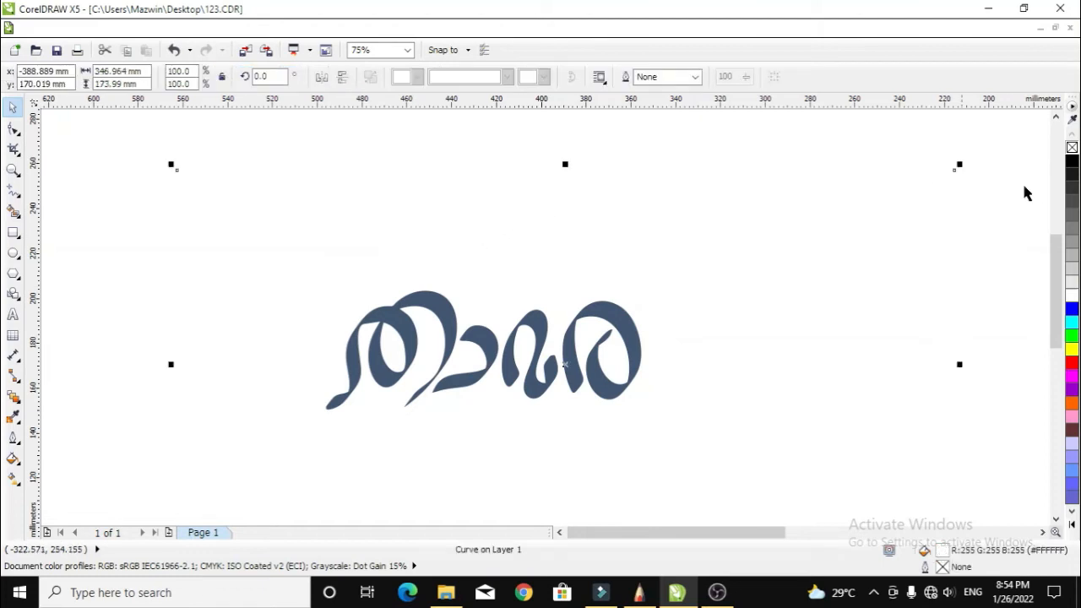
pyautogui.rightClick(1069, 163)
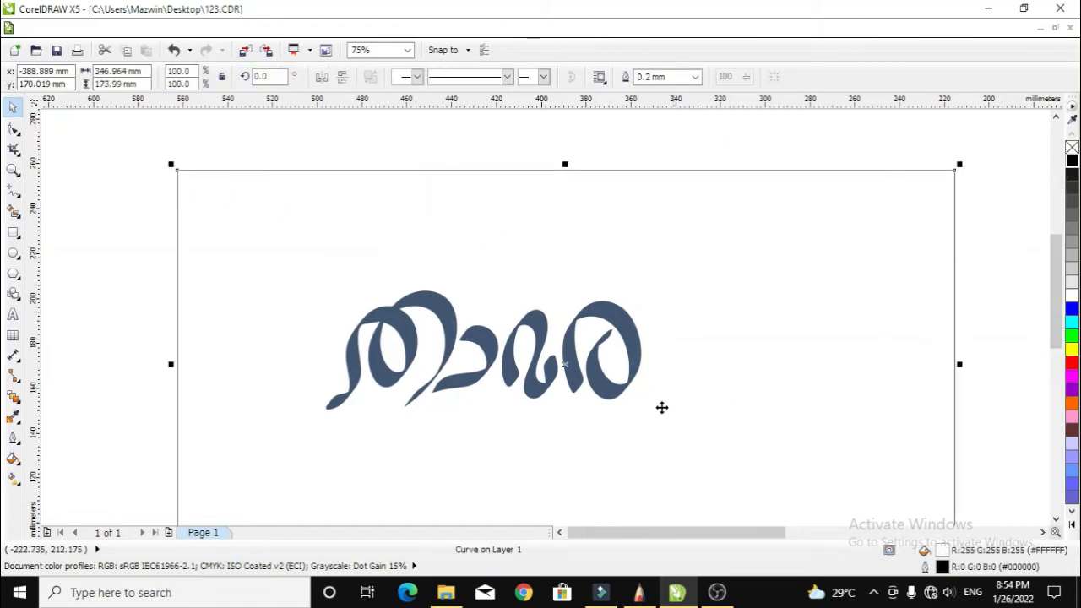
pyautogui.press('Delete')
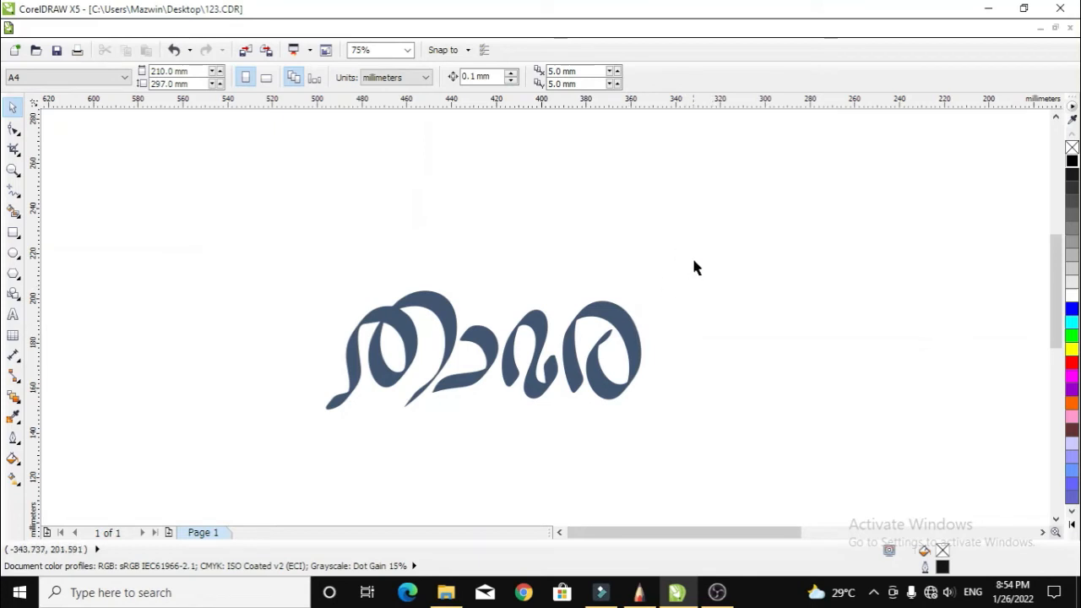
pyautogui.moveTo(718, 252); pyautogui.dragTo(237, 447)
pyautogui.scroll(1, 485, 380)
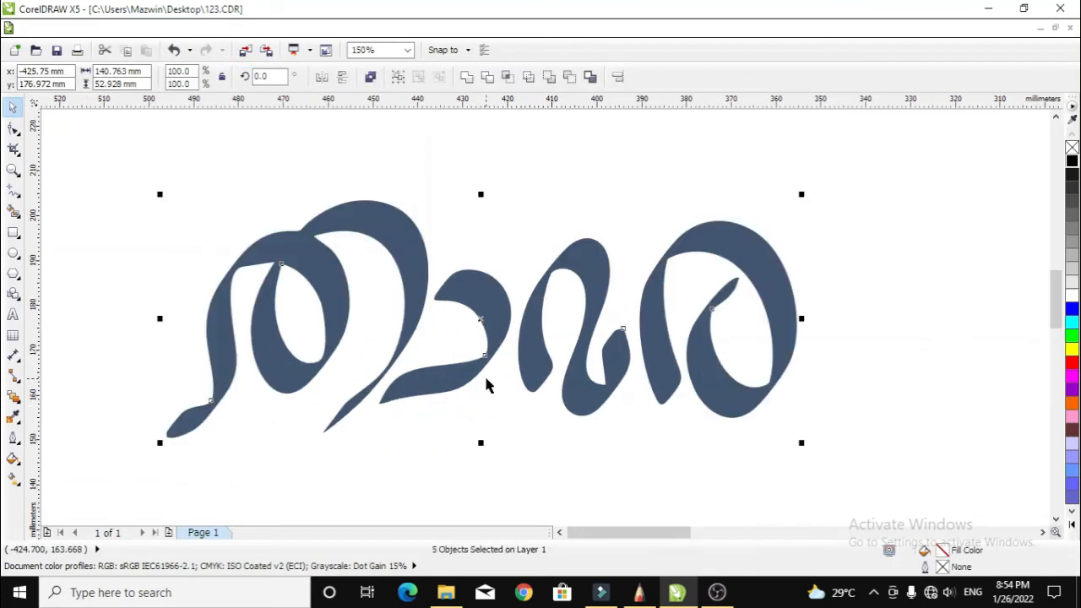
# Give the five selected letter shapes No Fill and a black outline.
pyautogui.moveTo(922, 172); pyautogui.dragTo(140, 482)
pyautogui.click(1071, 149)
pyautogui.rightClick(1072, 162)
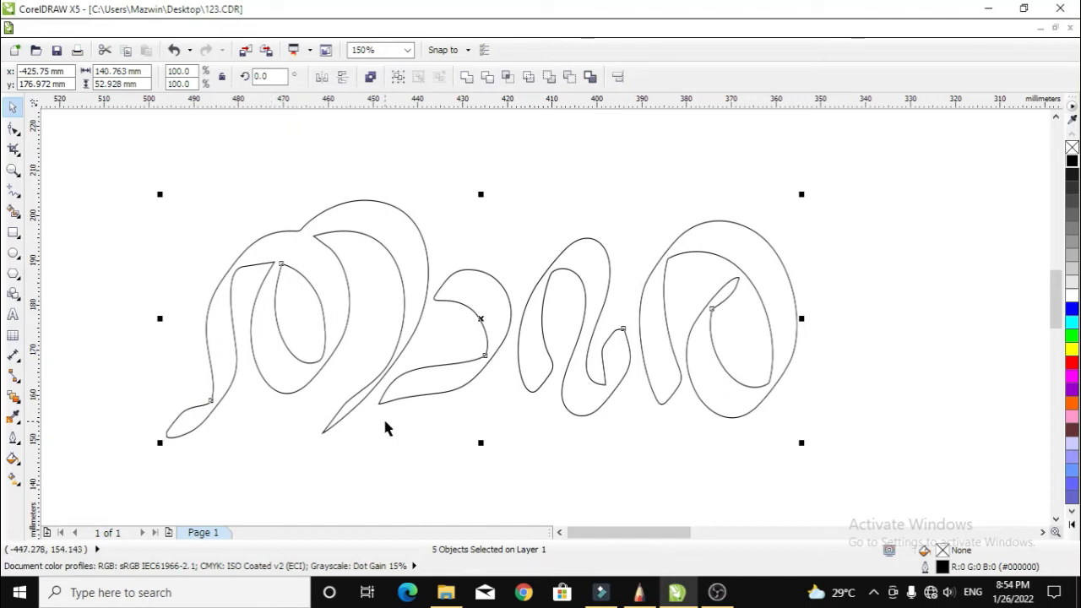
pyautogui.click(21, 133)
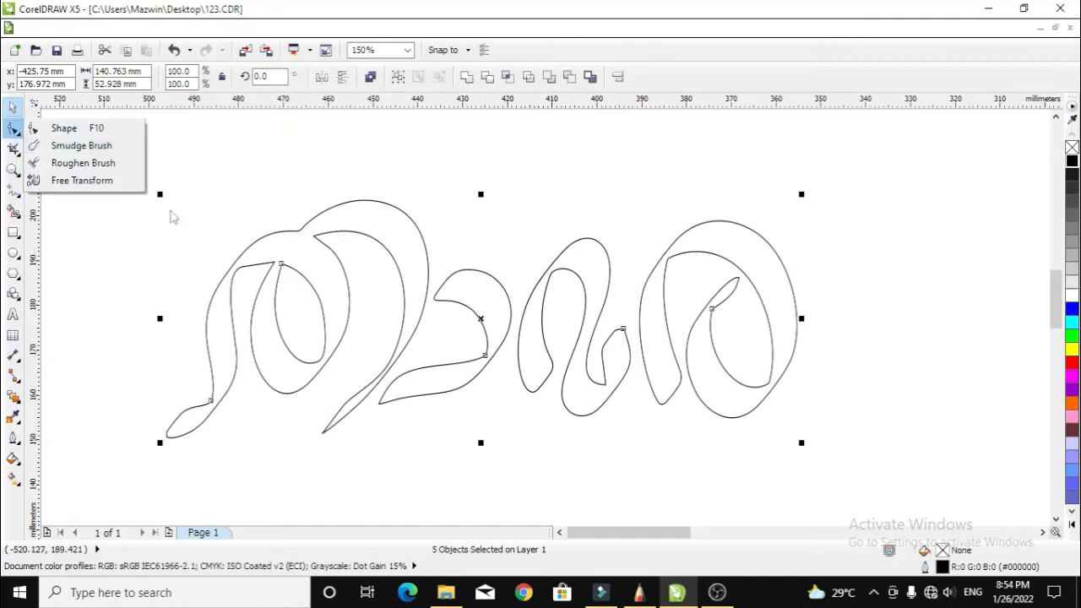
# With the Shape tool at 300%, bend the curve segments where the first two letters meet, then deselect.
pyautogui.click(65, 127)
pyautogui.scroll(2, 490, 338)
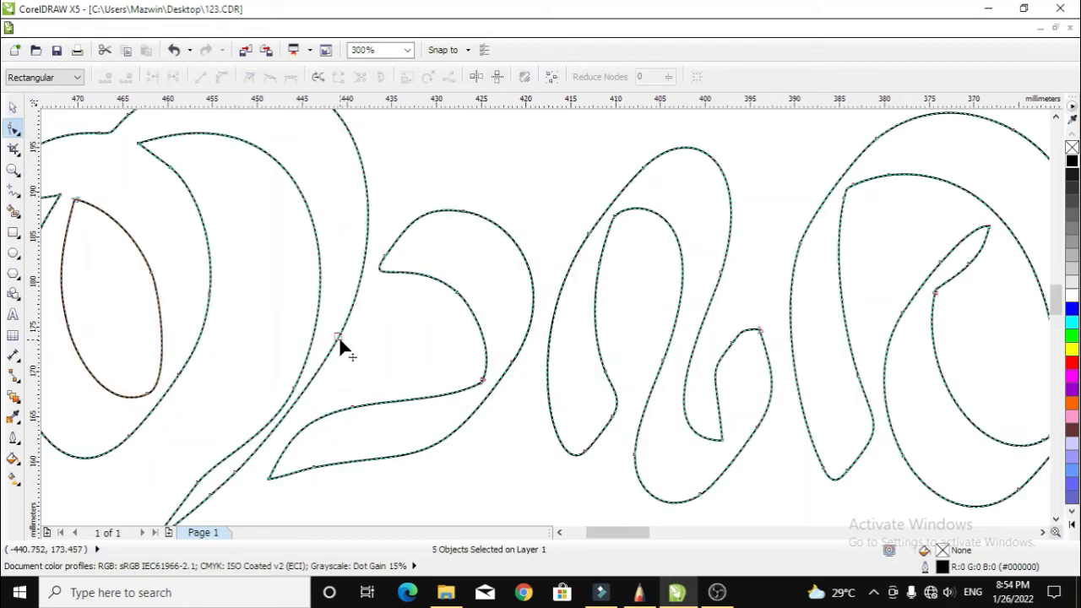
pyautogui.moveTo(339, 338); pyautogui.dragTo(346, 348)
pyautogui.moveTo(238, 477); pyautogui.dragTo(241, 478)
pyautogui.scroll(-2, 450, 369)
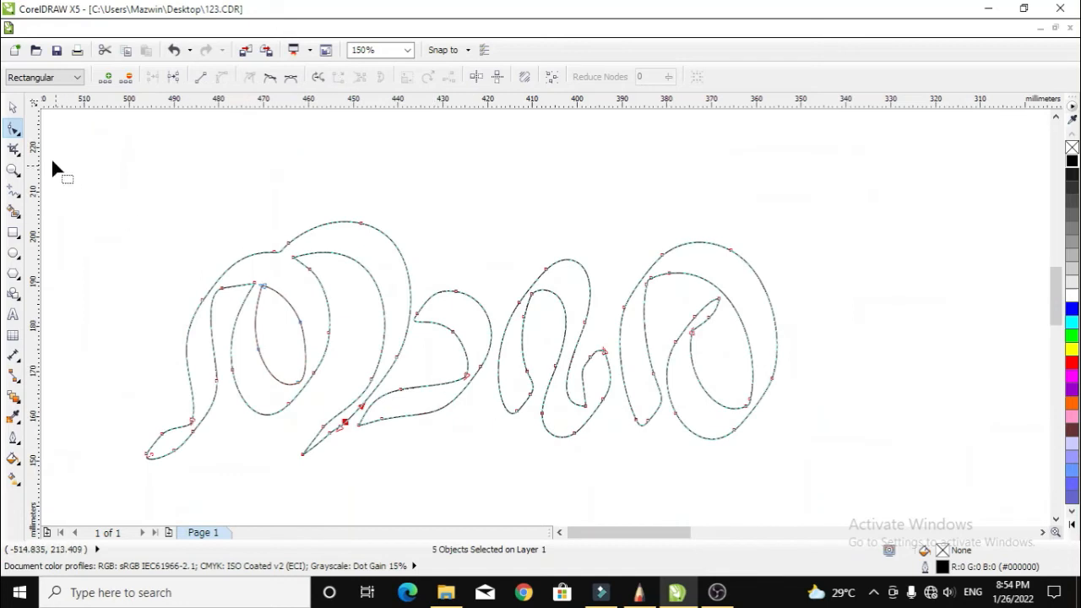
pyautogui.click(13, 108)
pyautogui.click(425, 160)
pyautogui.scroll(-1, 521, 308)
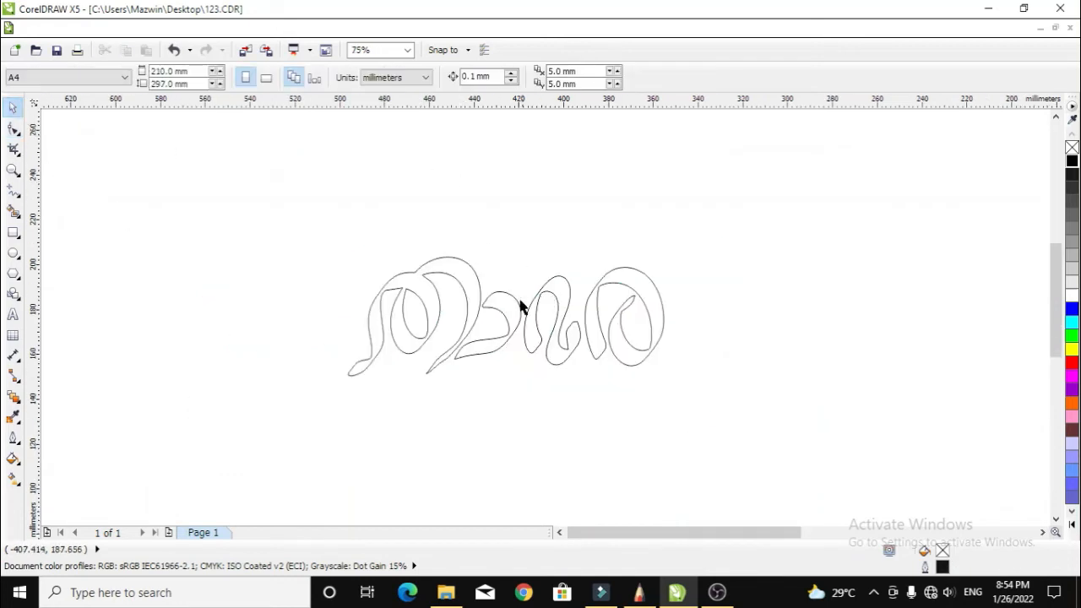
# Test-move the first letter's outline and undo it, then marquee-select both of its curves.
pyautogui.click(460, 289)
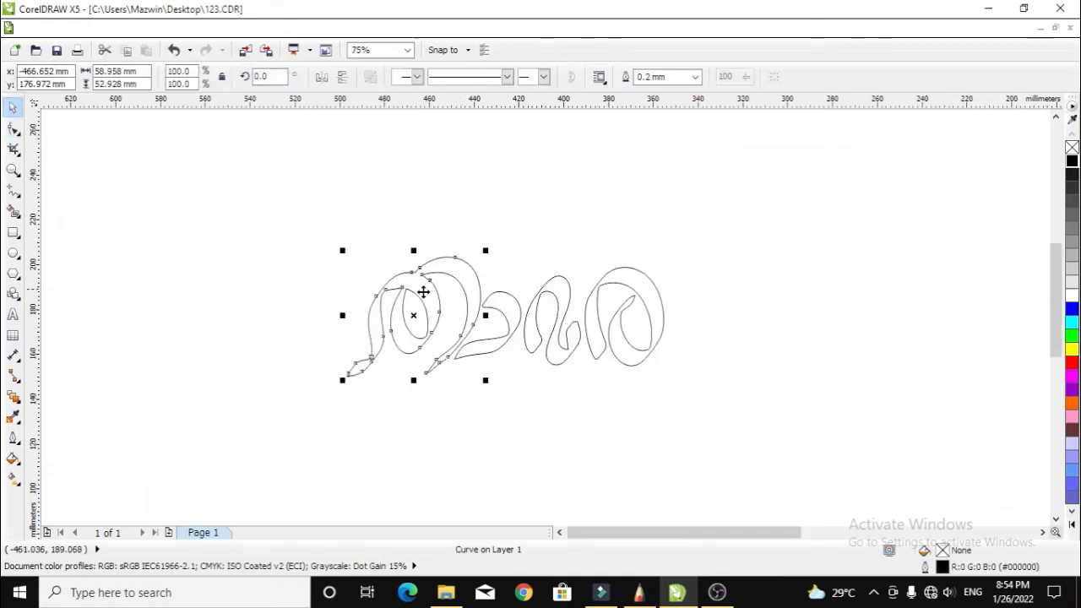
pyautogui.moveTo(422, 292); pyautogui.dragTo(350, 265)
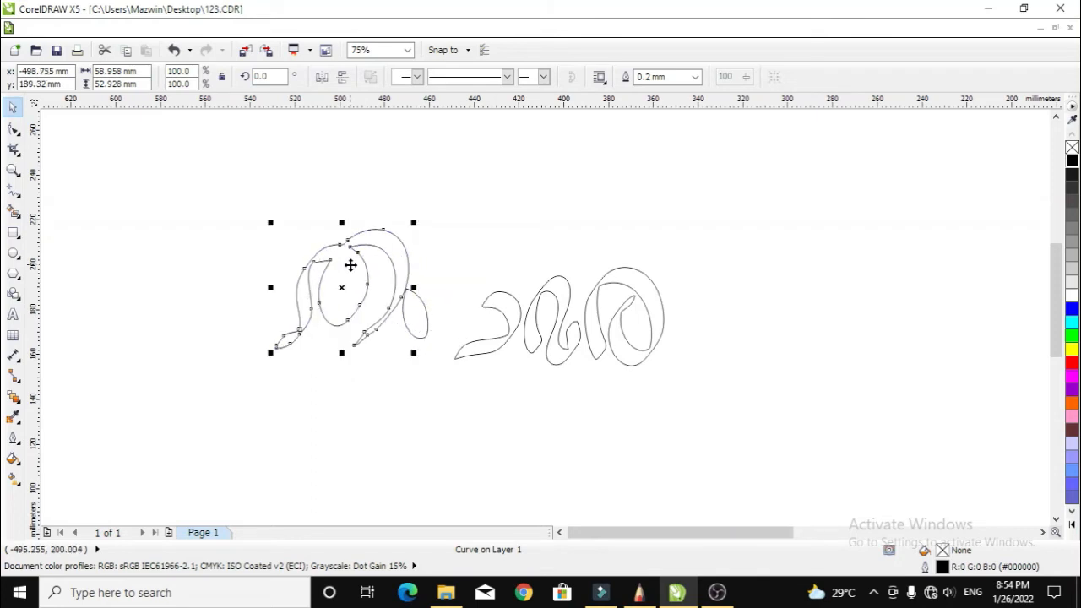
pyautogui.hotkey('ctrl', 'z')
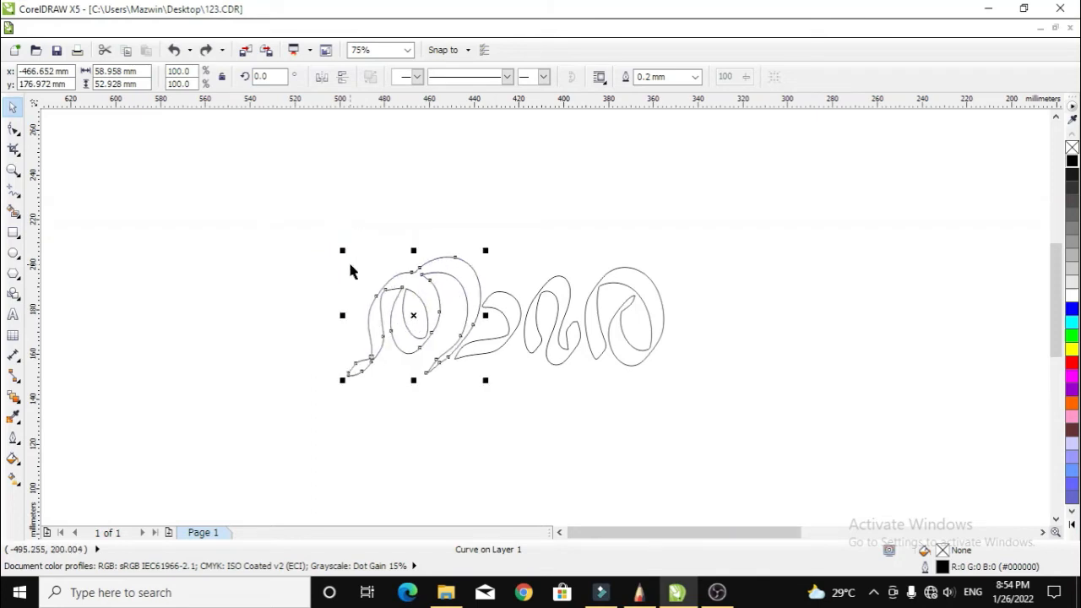
pyautogui.click(470, 234)
pyautogui.scroll(2, 438, 313)
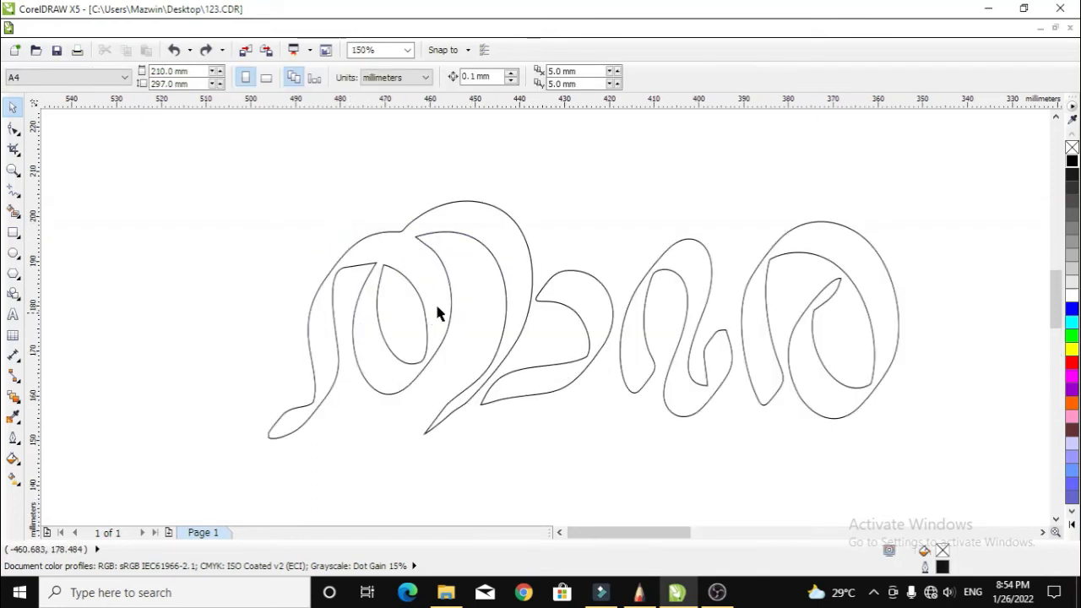
pyautogui.moveTo(470, 234); pyautogui.dragTo(297, 198)
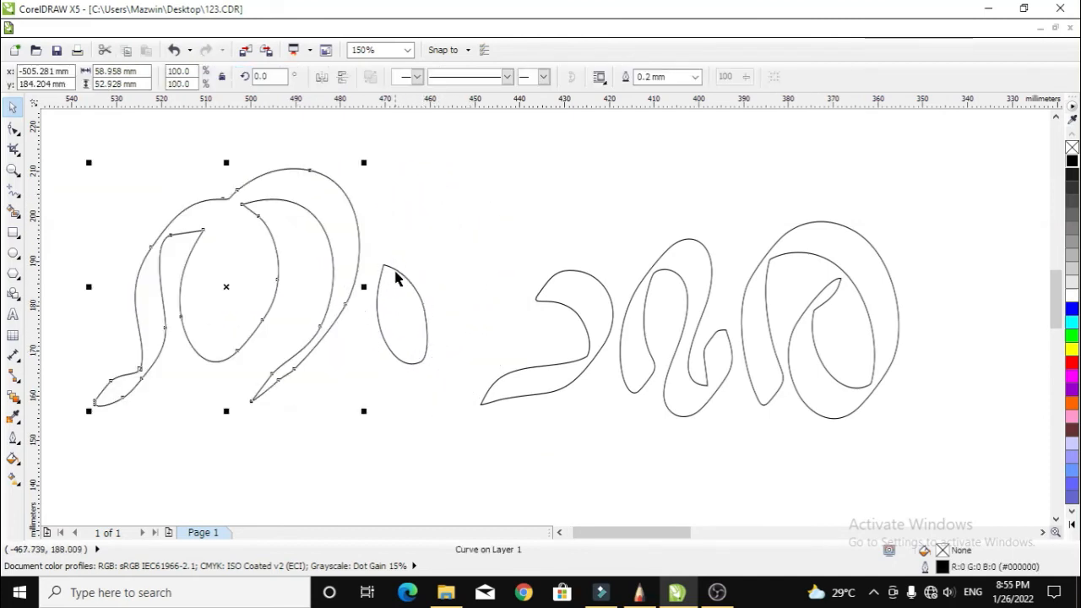
pyautogui.hotkey('ctrl', 'z')
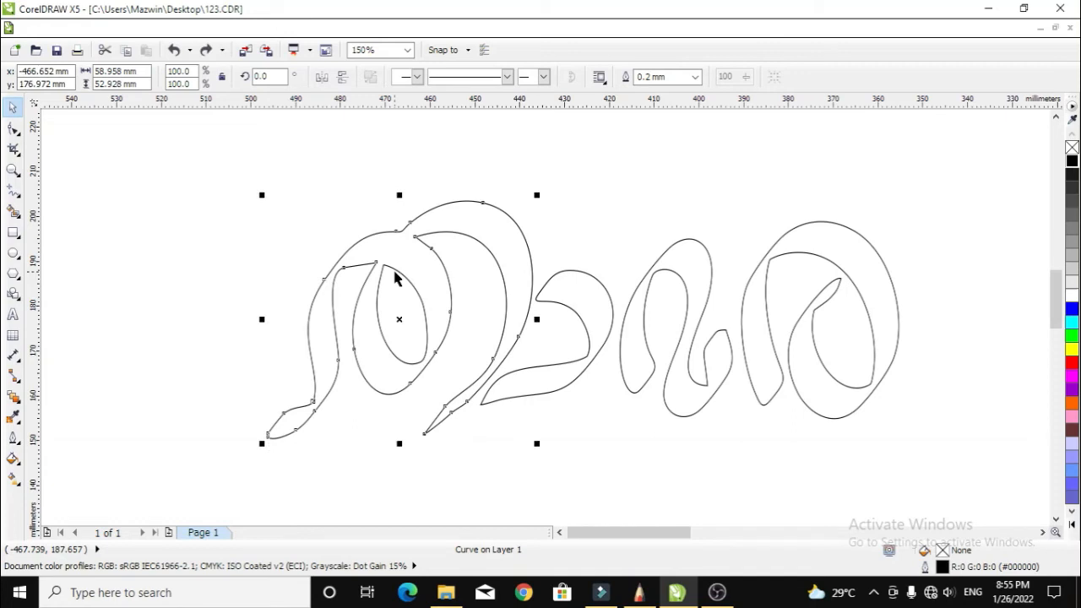
pyautogui.moveTo(558, 155); pyautogui.dragTo(205, 495)
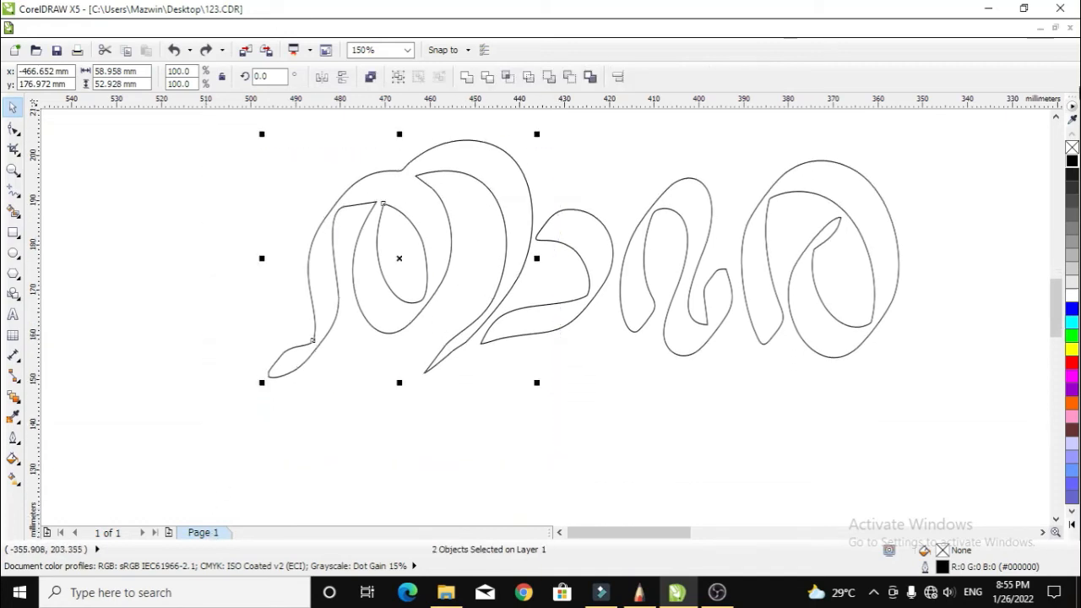
pyautogui.click(1056, 117)
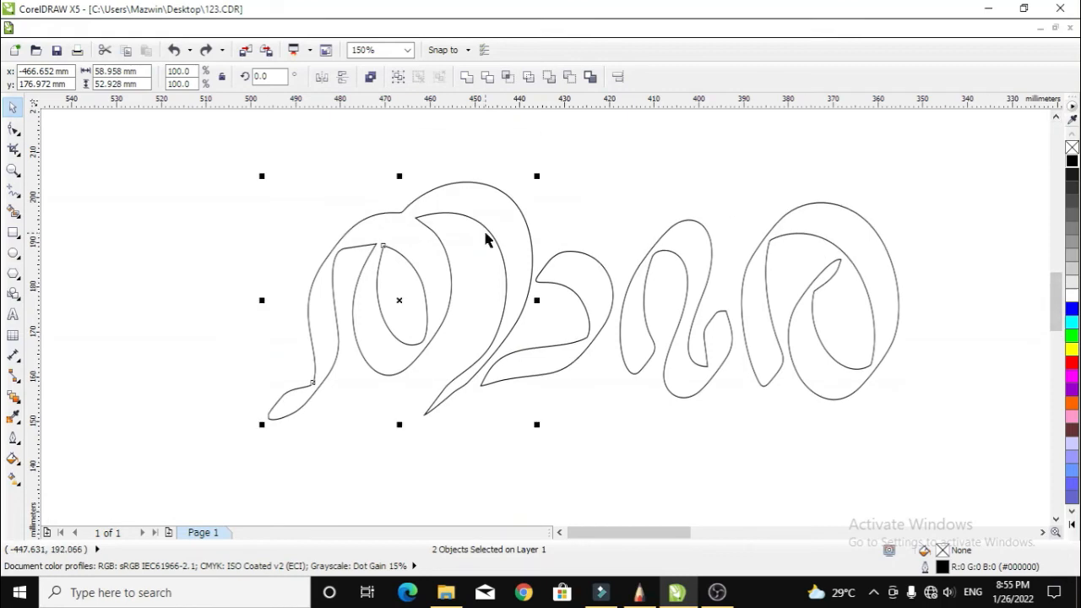
# Combine the first letter's outlines into one curve, shift it left, and fill it black.
pyautogui.click(369, 77)
pyautogui.moveTo(479, 210); pyautogui.dragTo(341, 225)
pyautogui.click(1071, 160)
# Tilt the black first letter slightly and add a horizontal baseline guide below the letters.
pyautogui.click(444, 230)
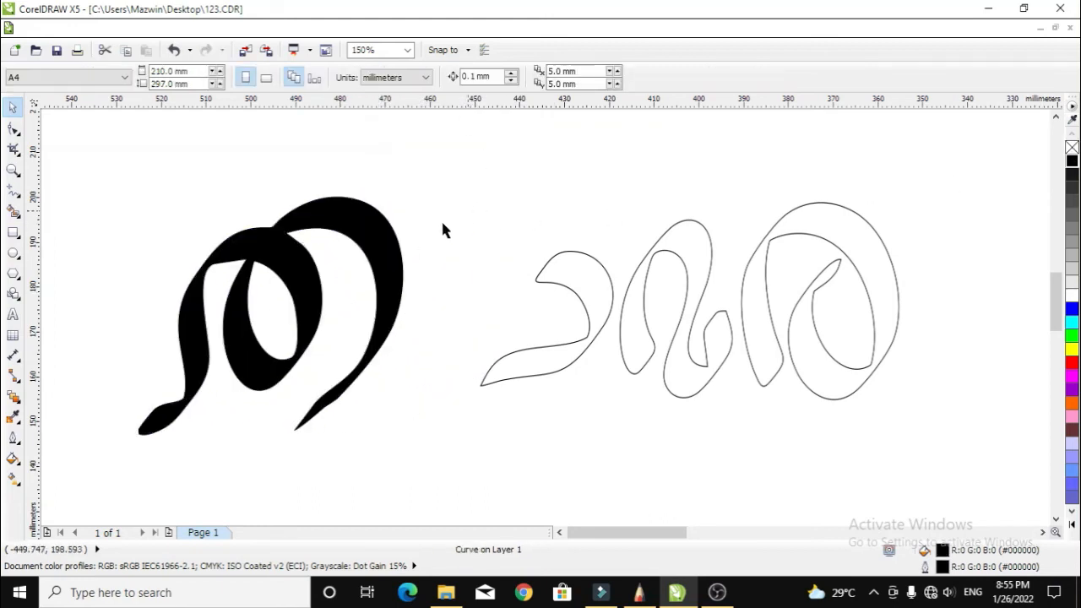
pyautogui.click(387, 240)
pyautogui.click(386, 240)
pyautogui.moveTo(406, 195); pyautogui.dragTo(411, 235)
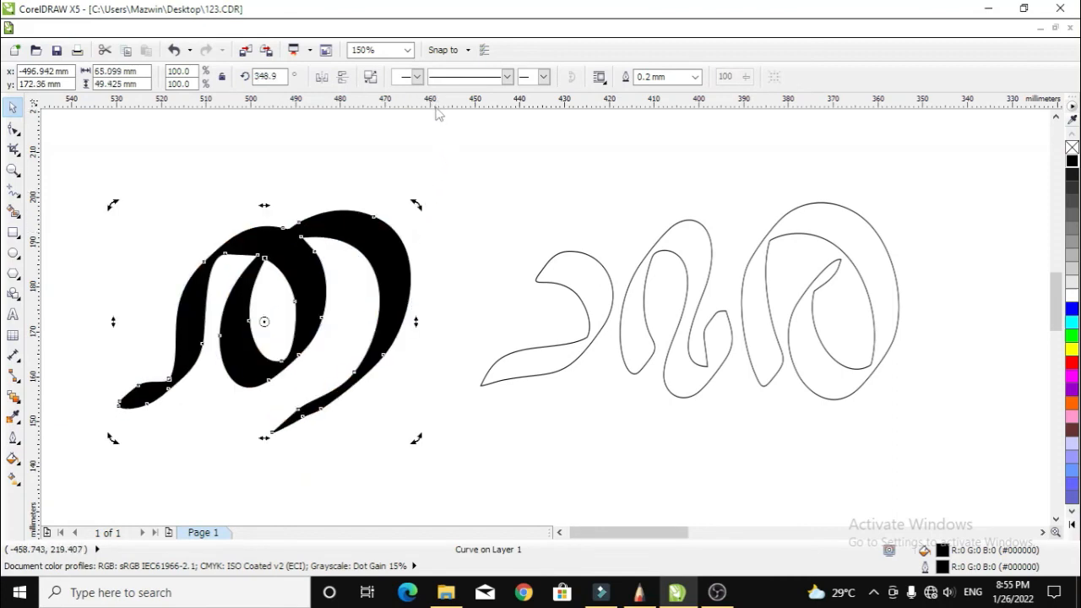
pyautogui.moveTo(438, 114); pyautogui.dragTo(422, 416)
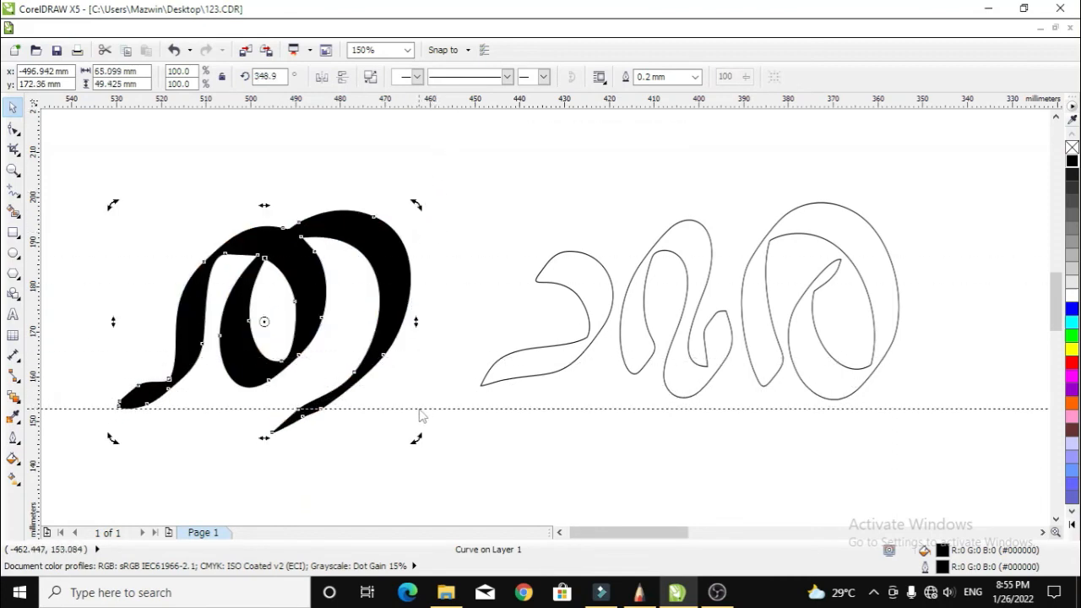
# Move the second letter beside the first, stretch it taller, and fill it black.
pyautogui.click(622, 307)
pyautogui.moveTo(596, 301); pyautogui.dragTo(481, 320)
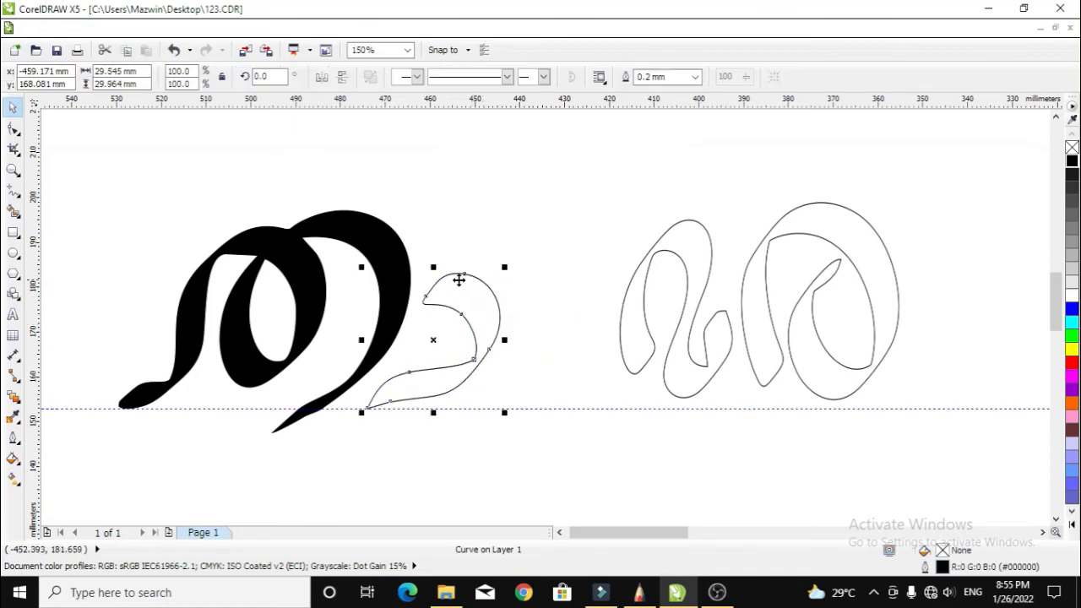
pyautogui.moveTo(433, 266); pyautogui.dragTo(433, 241)
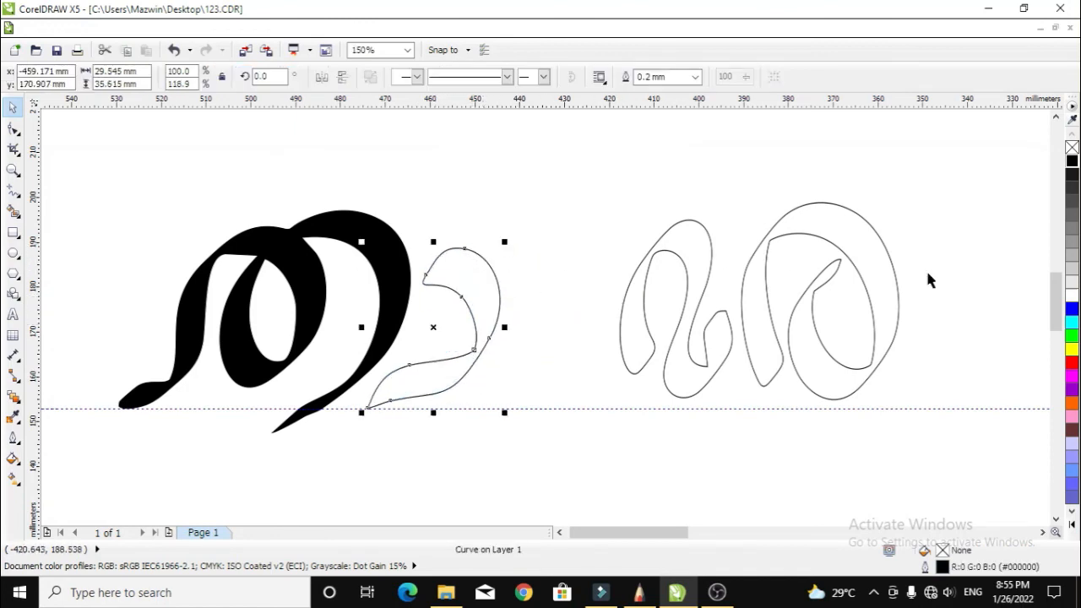
pyautogui.click(1072, 162)
pyautogui.click(600, 162)
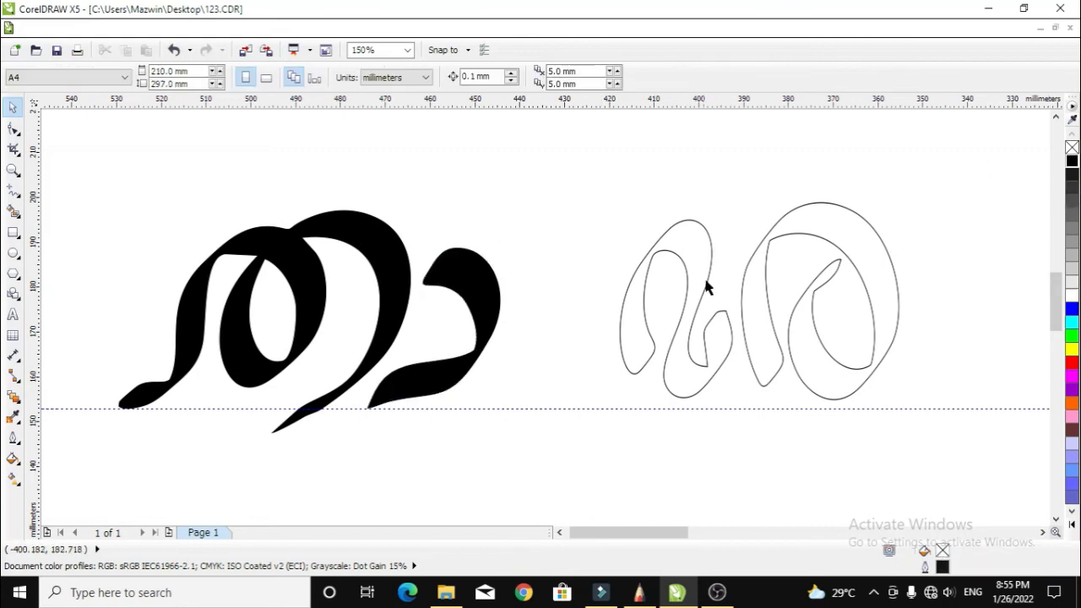
# Move the third letter left toward the others, shorten it slightly, and fill it black.
pyautogui.moveTo(708, 287); pyautogui.dragTo(579, 289)
pyautogui.moveTo(561, 230); pyautogui.dragTo(558, 230)
pyautogui.click(1072, 160)
pyautogui.click(841, 191)
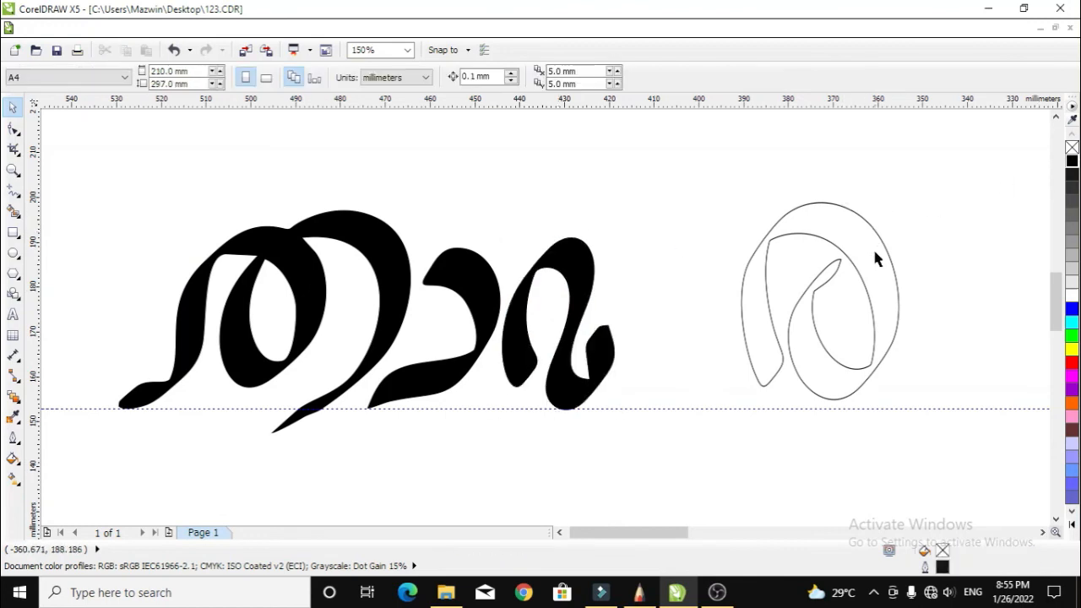
# Move the last letter beside the others, trim it onto the baseline, and fill it black.
pyautogui.moveTo(874, 251); pyautogui.dragTo(750, 273)
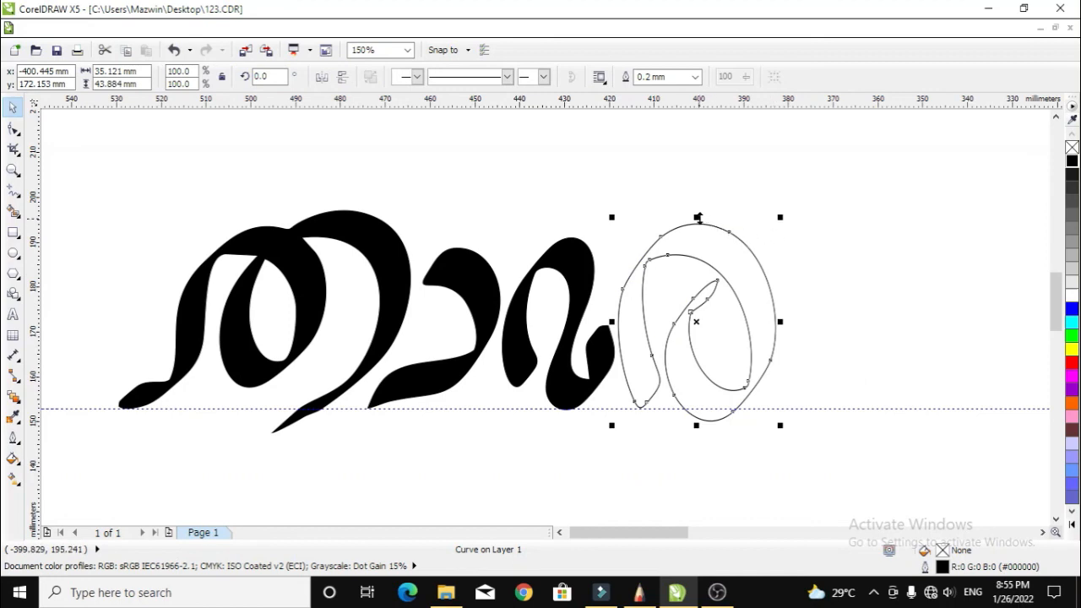
pyautogui.moveTo(698, 218); pyautogui.dragTo(698, 225)
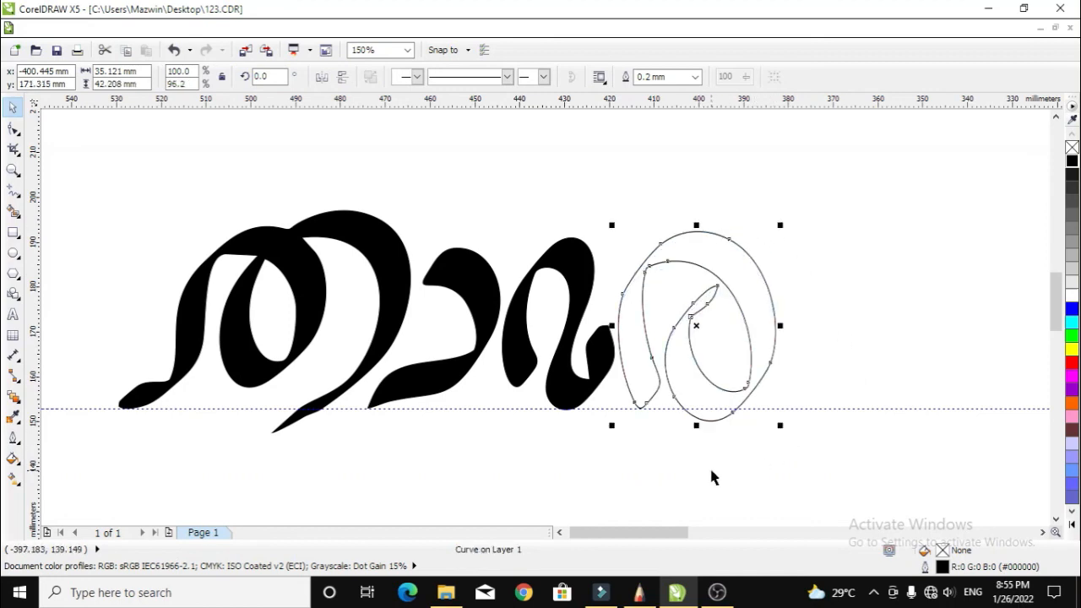
pyautogui.moveTo(697, 428); pyautogui.dragTo(698, 419)
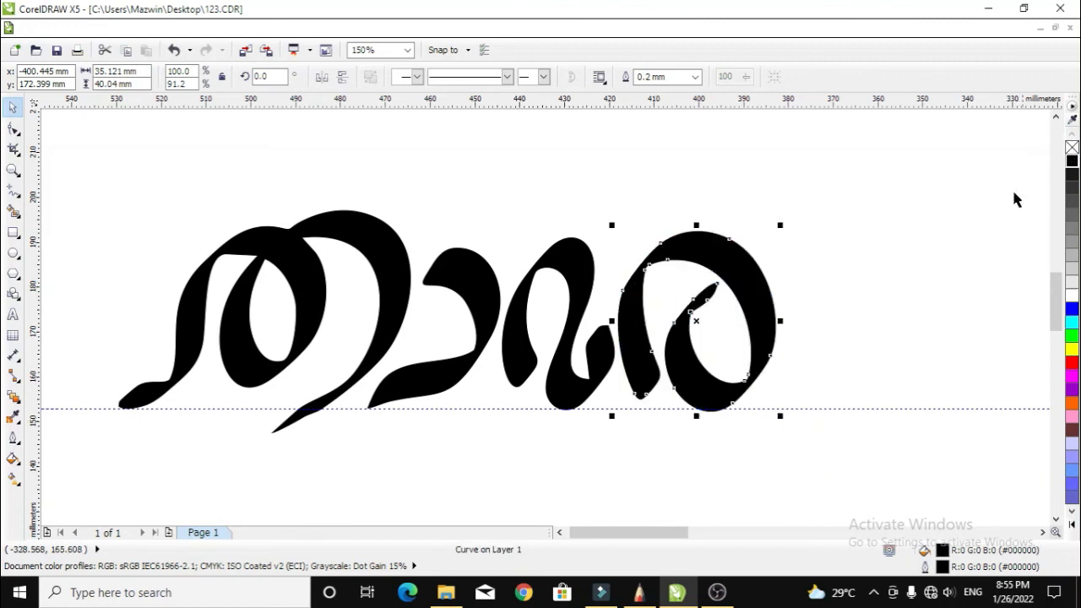
pyautogui.click(938, 281)
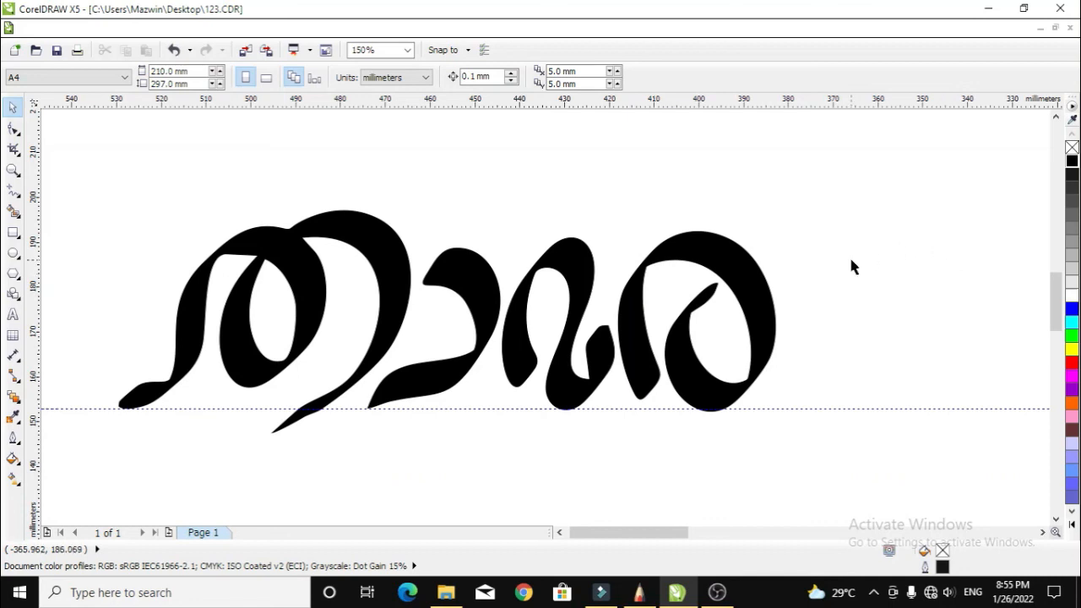
pyautogui.scroll(-2, 675, 335)
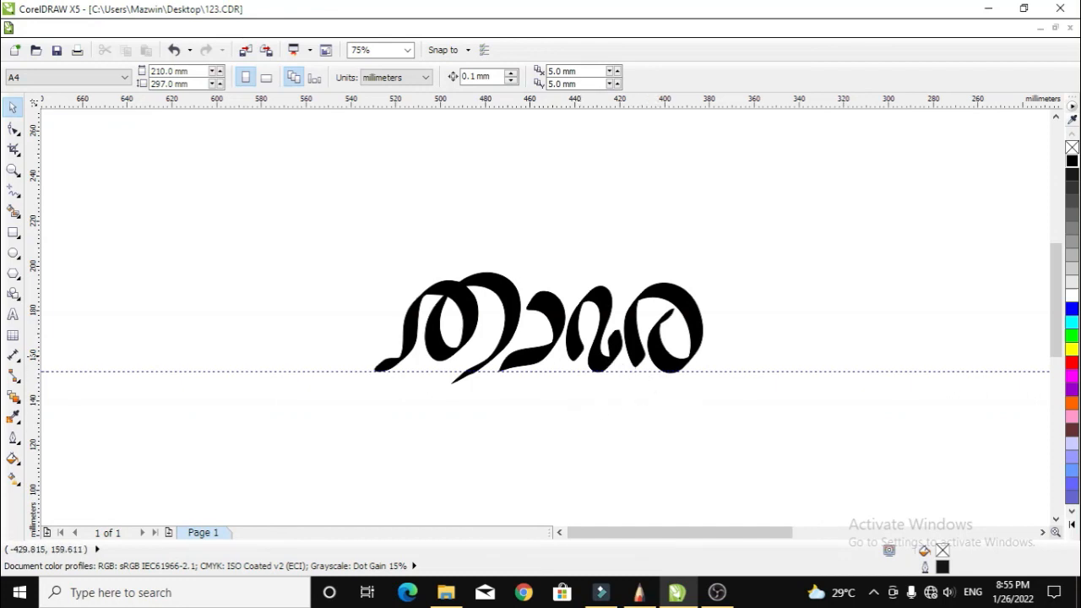
pyautogui.scroll(1, 583, 349)
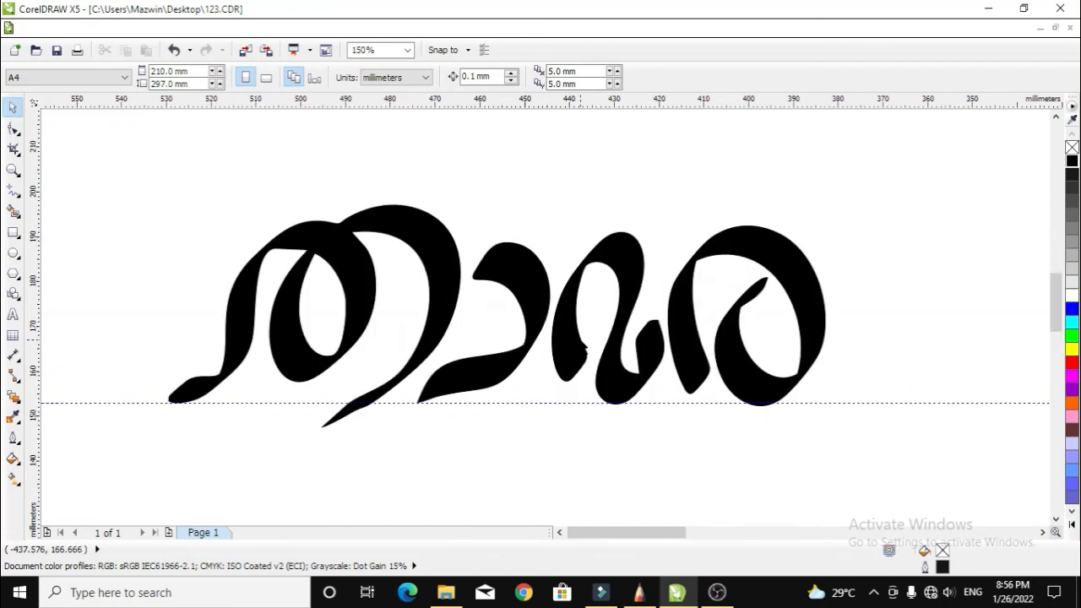